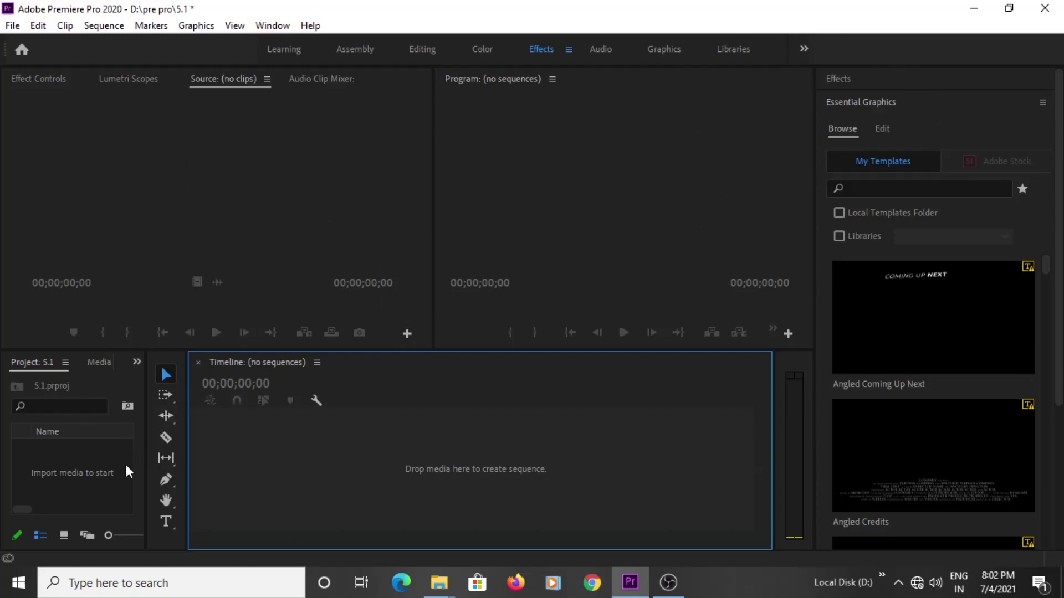
# Step: Start a new sequence in the project and choose the AVCHD 1080p60 preset
pyautogui.click(71, 466)
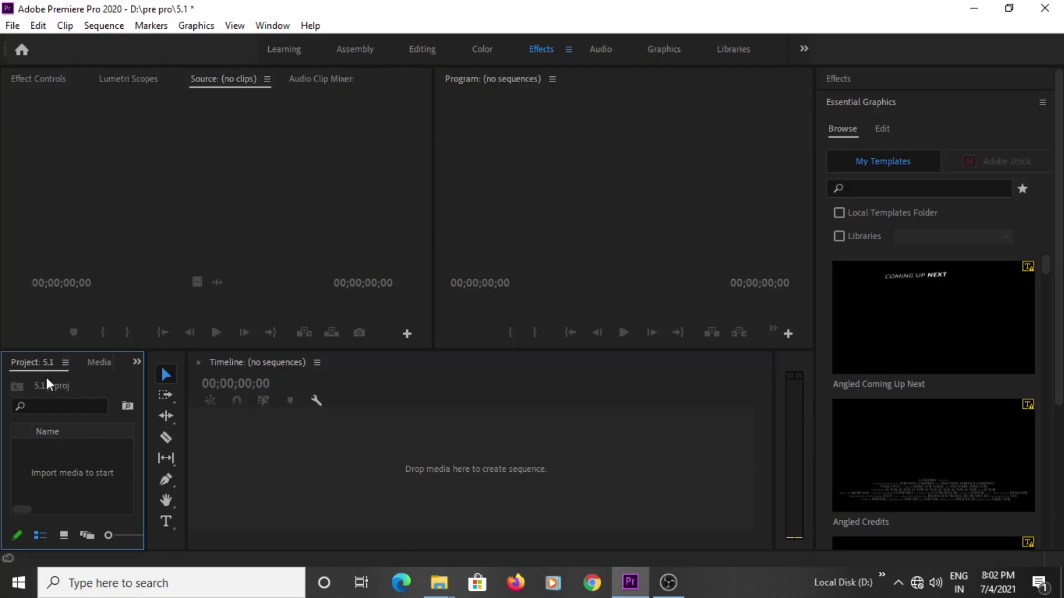
pyautogui.rightClick(67, 467)
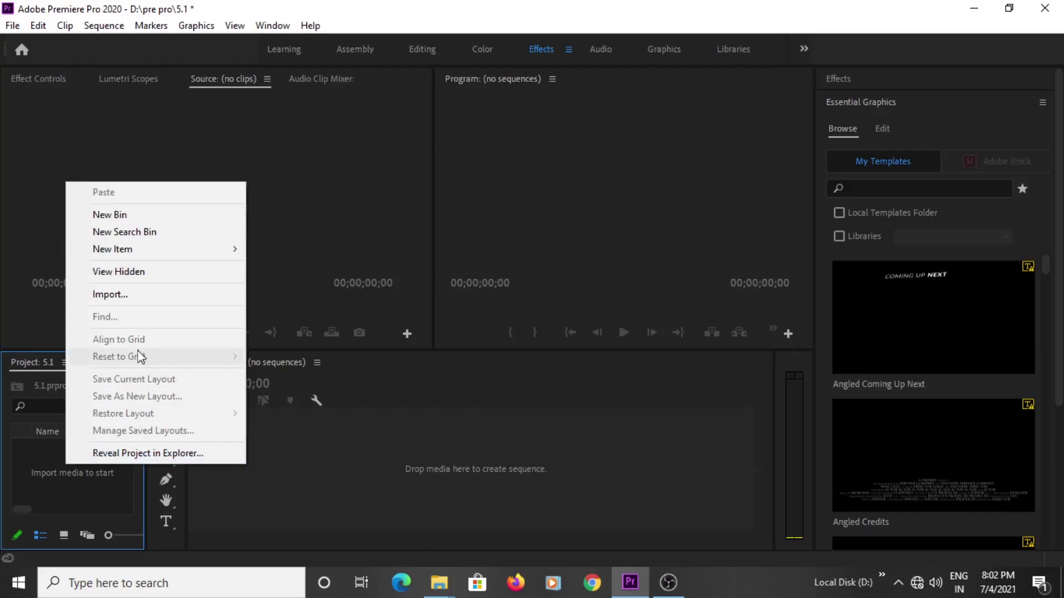
pyautogui.moveTo(167, 250)
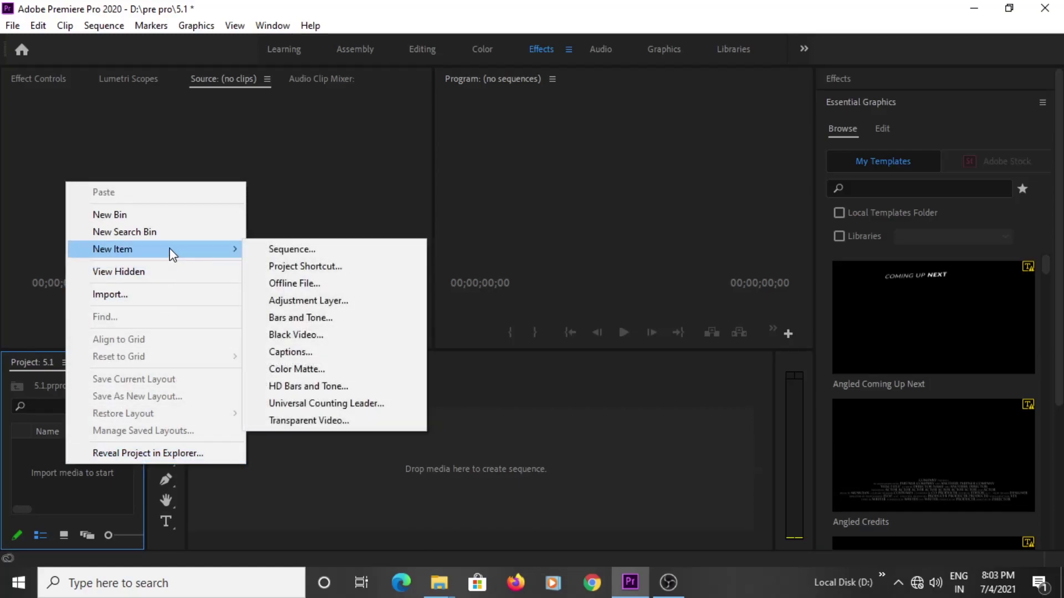
pyautogui.click(284, 250)
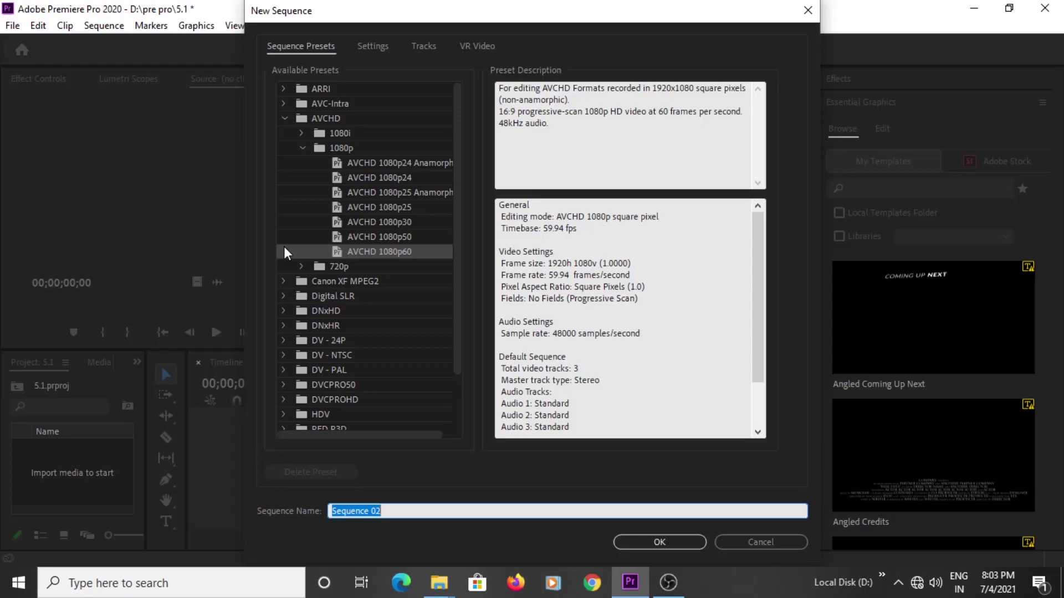
pyautogui.click(381, 165)
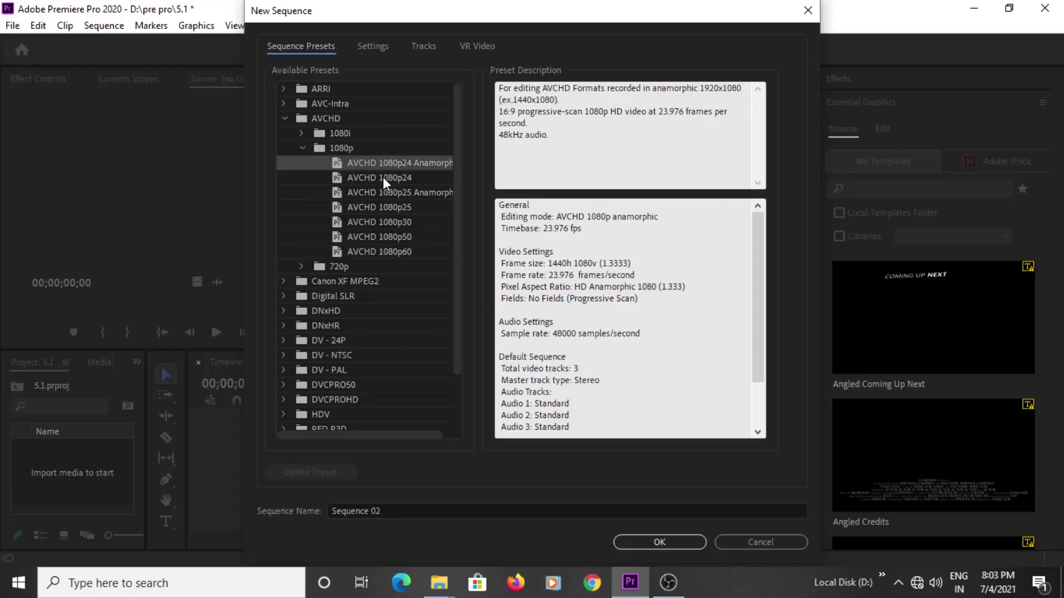
pyautogui.click(383, 178)
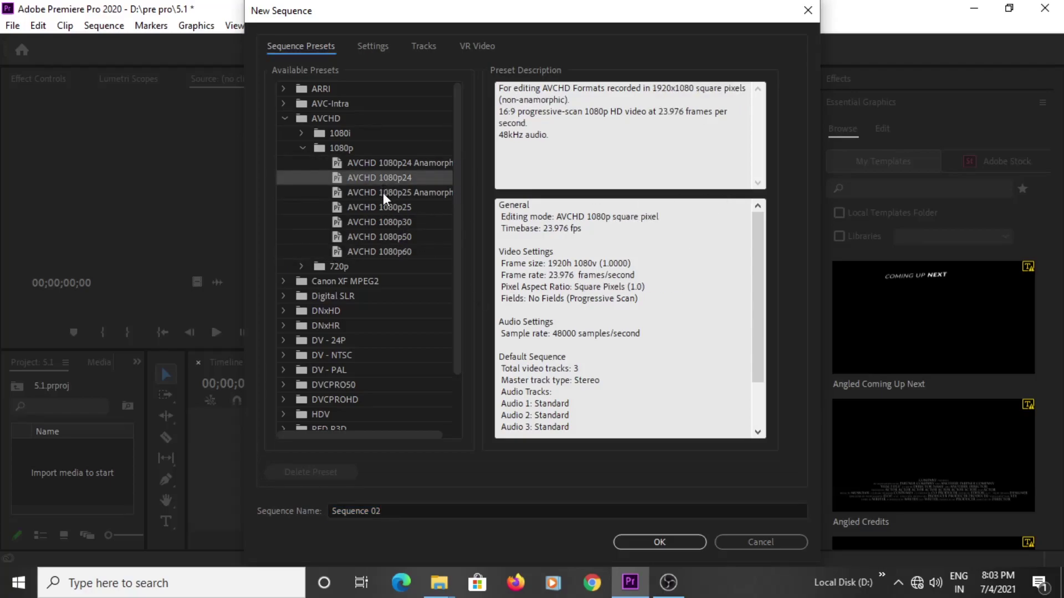
pyautogui.click(394, 251)
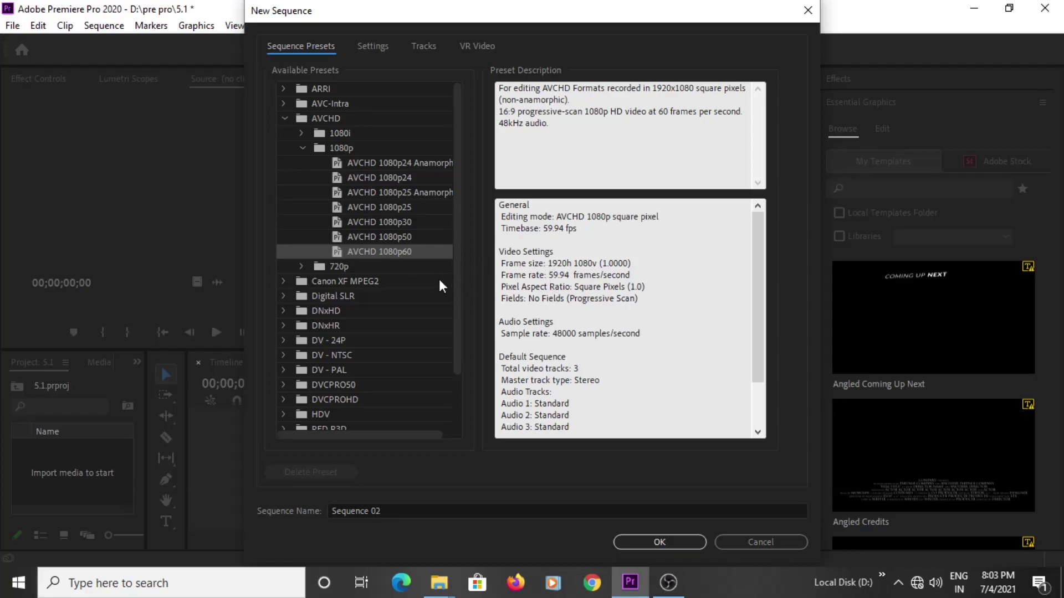
pyautogui.moveTo(549, 275); pyautogui.dragTo(631, 276)
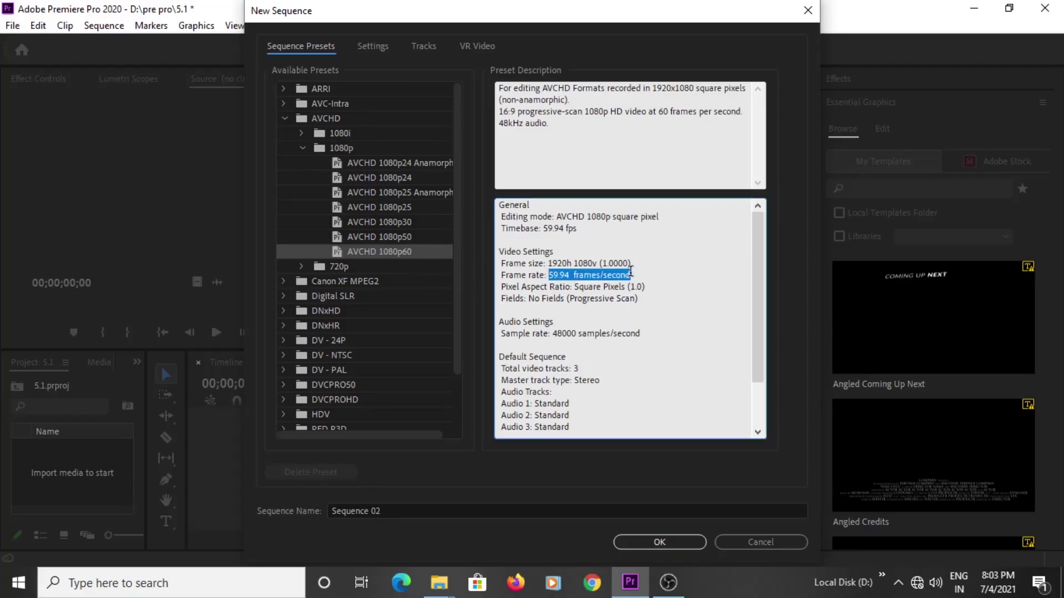
pyautogui.moveTo(549, 264); pyautogui.dragTo(630, 265)
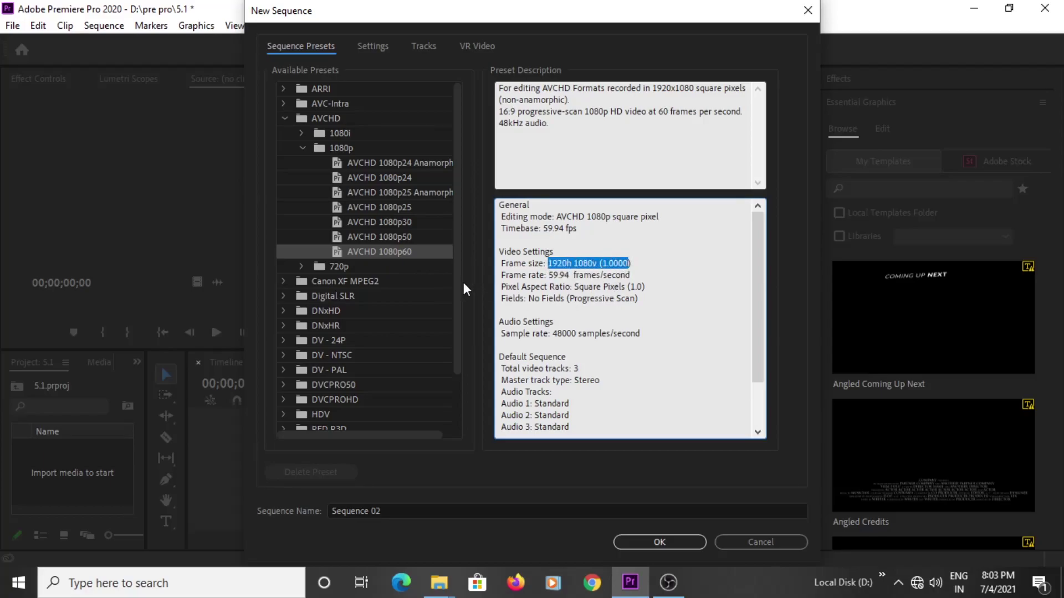
pyautogui.click(378, 251)
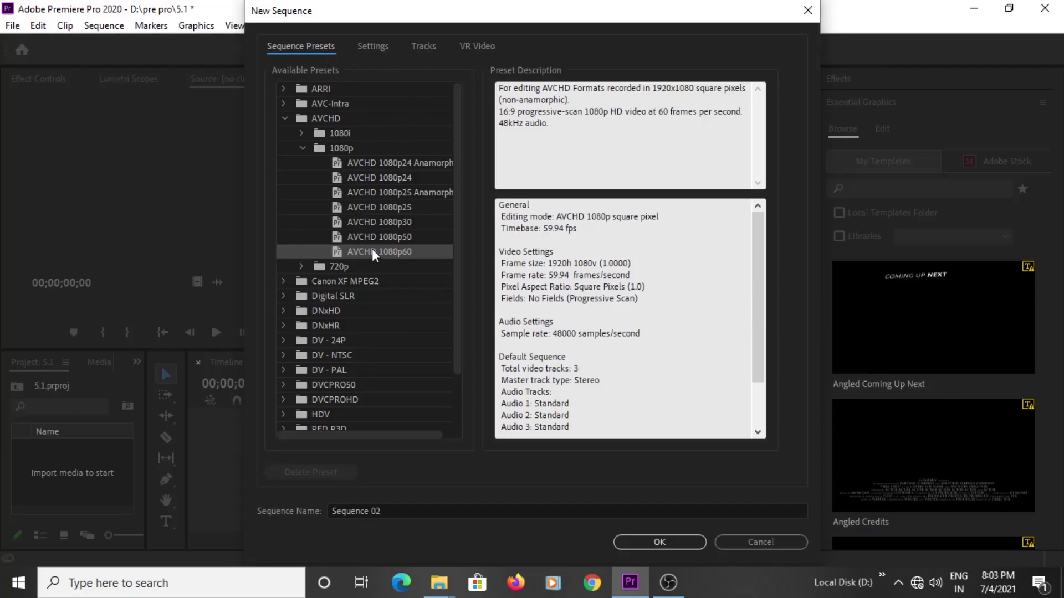
# Step: Set the new sequence's audio master to 5.1
pyautogui.click(426, 49)
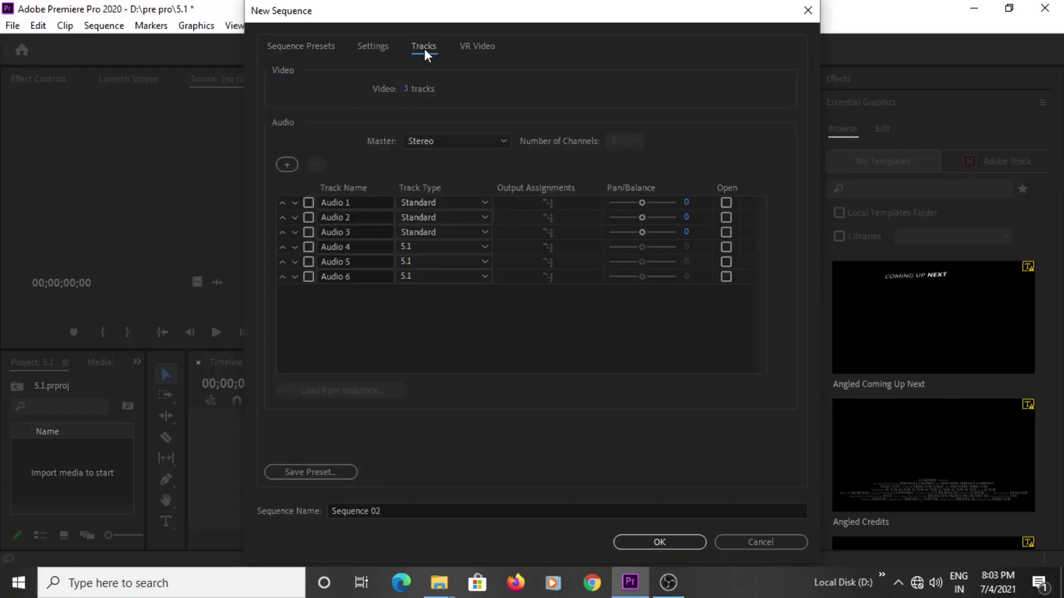
pyautogui.click(425, 142)
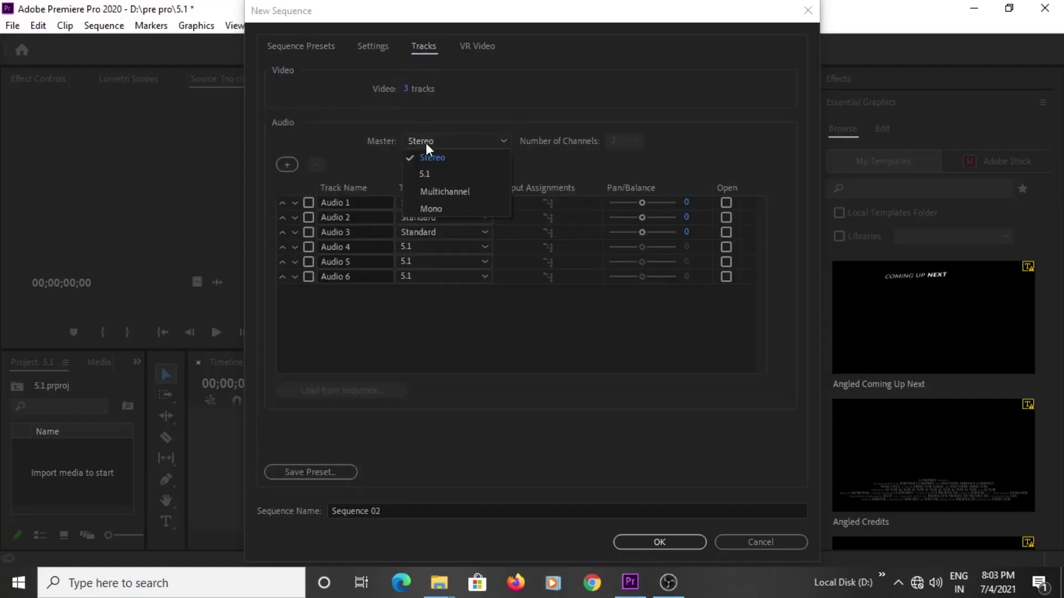
pyautogui.click(426, 143)
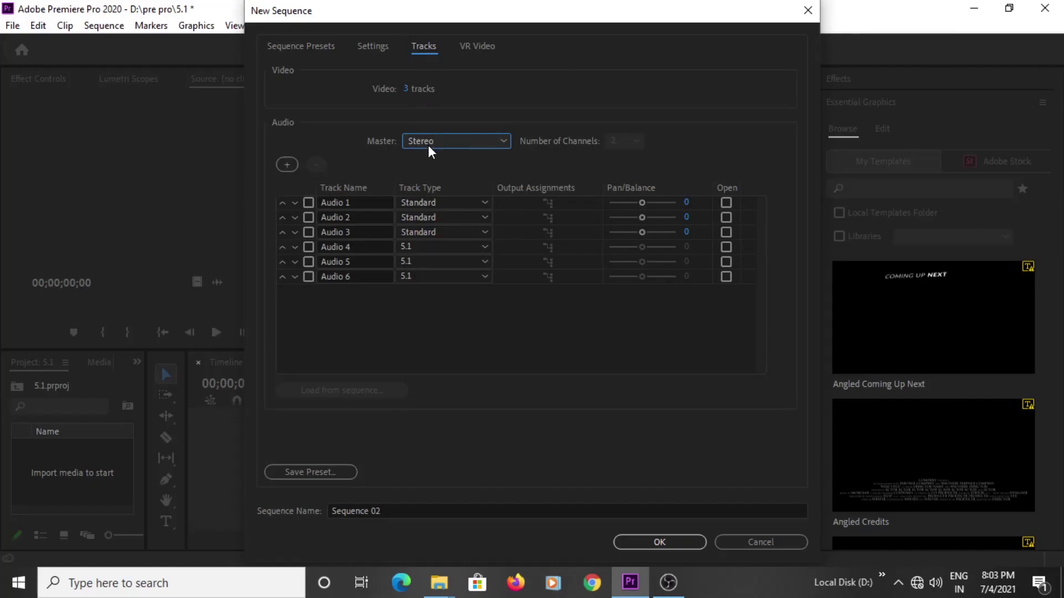
pyautogui.click(460, 143)
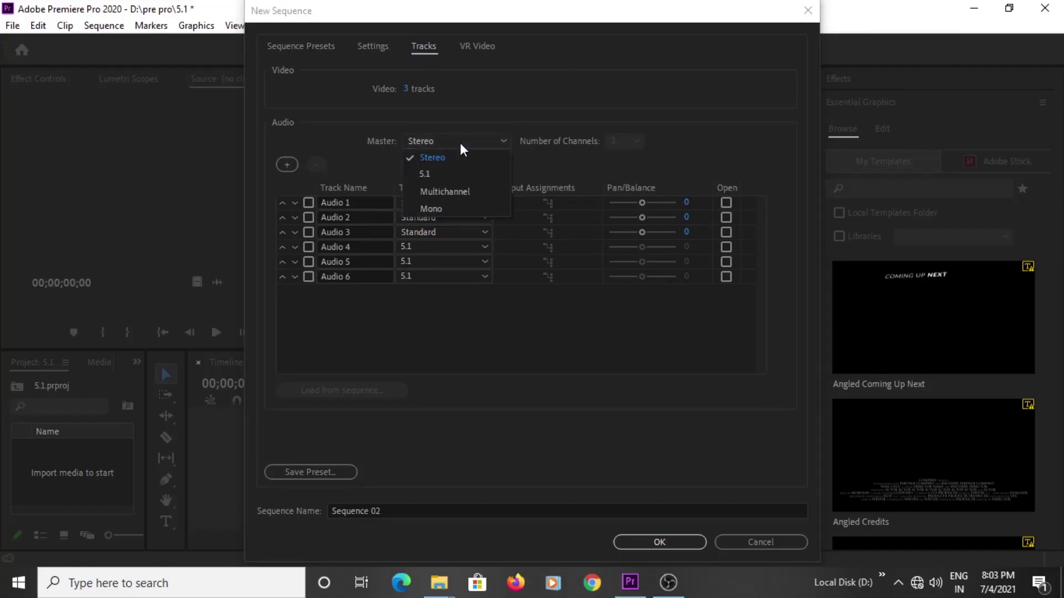
pyautogui.click(460, 174)
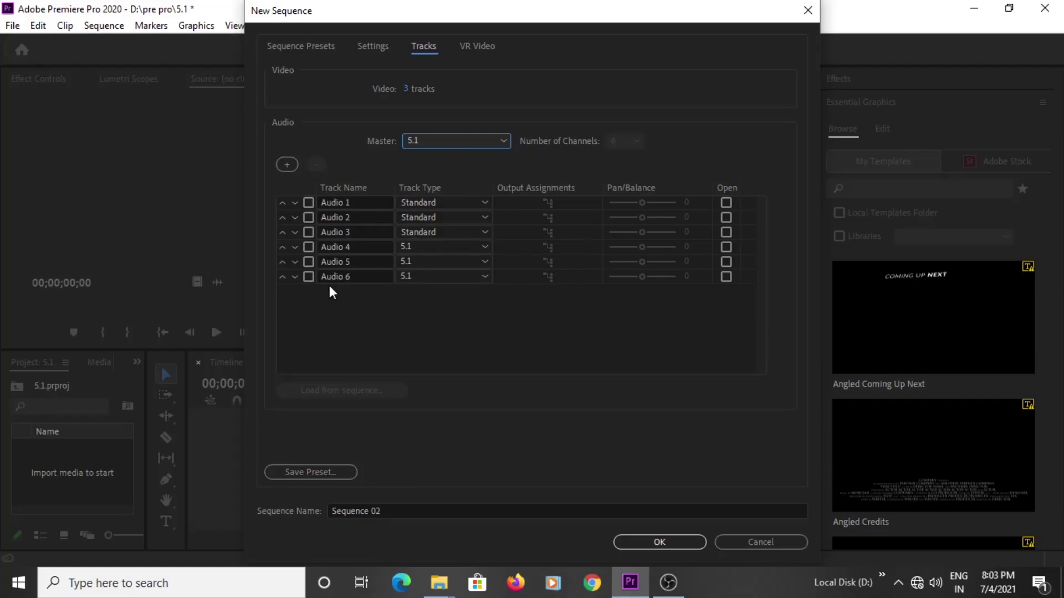
# Step: Remove the tracks Audio 2 through Audio 6 from the new sequence, keeping only Audio 1
pyautogui.click(309, 276)
pyautogui.click(309, 262)
pyautogui.click(308, 247)
pyautogui.click(308, 232)
pyautogui.click(309, 218)
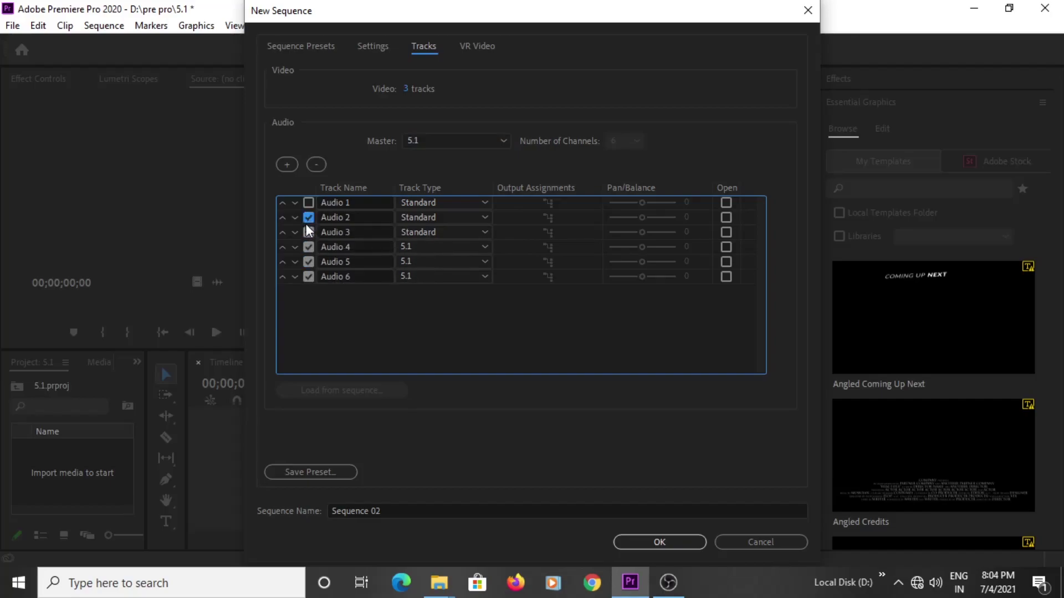
pyautogui.click(316, 164)
# Step: Change Audio 1 to the Mono track type and add five more mono tracks, up to Audio 6
pyautogui.click(418, 204)
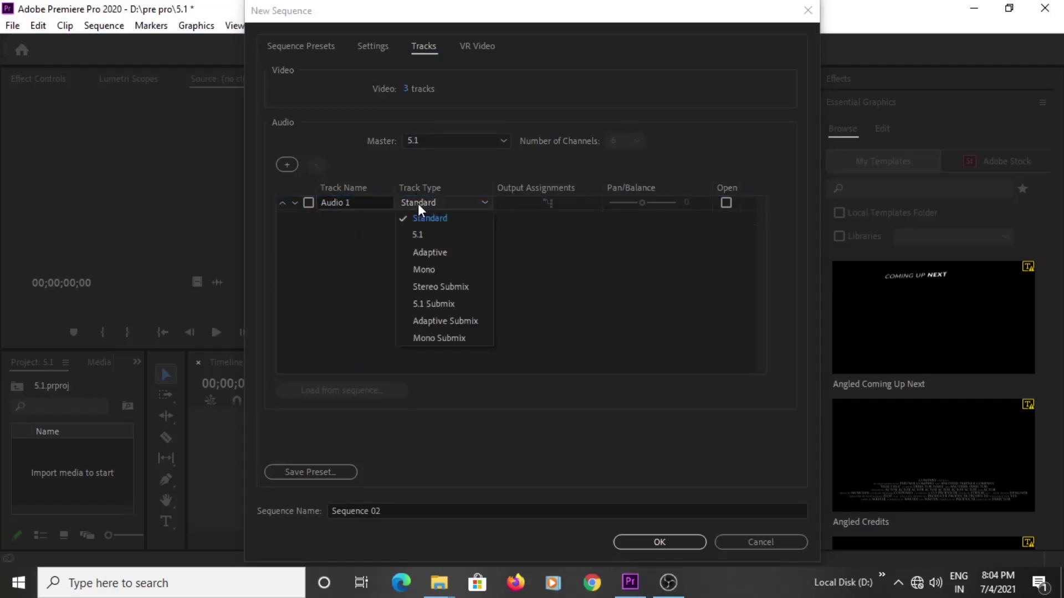
pyautogui.click(440, 270)
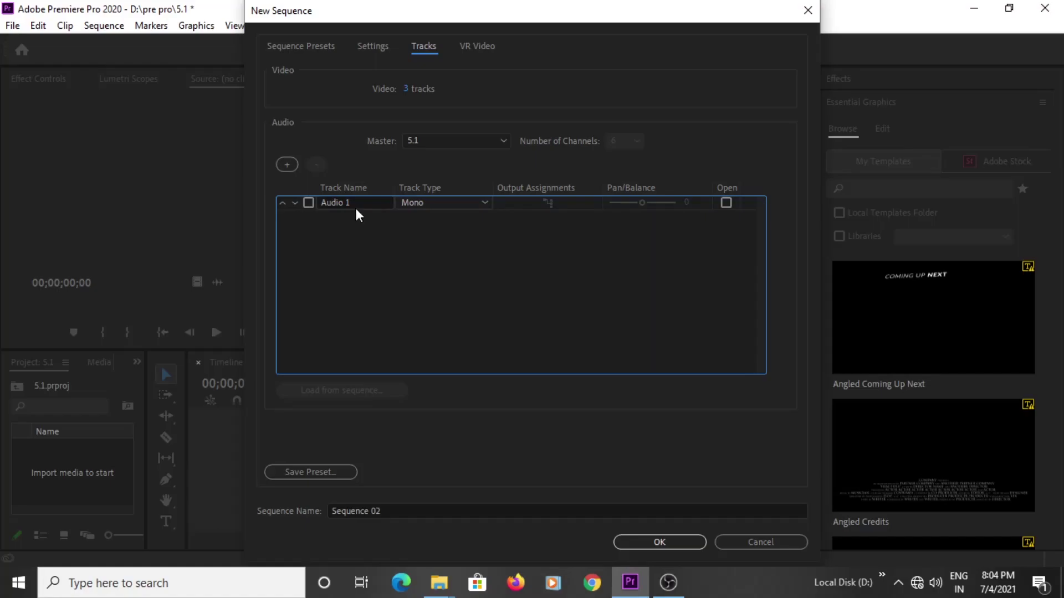
pyautogui.click(288, 166)
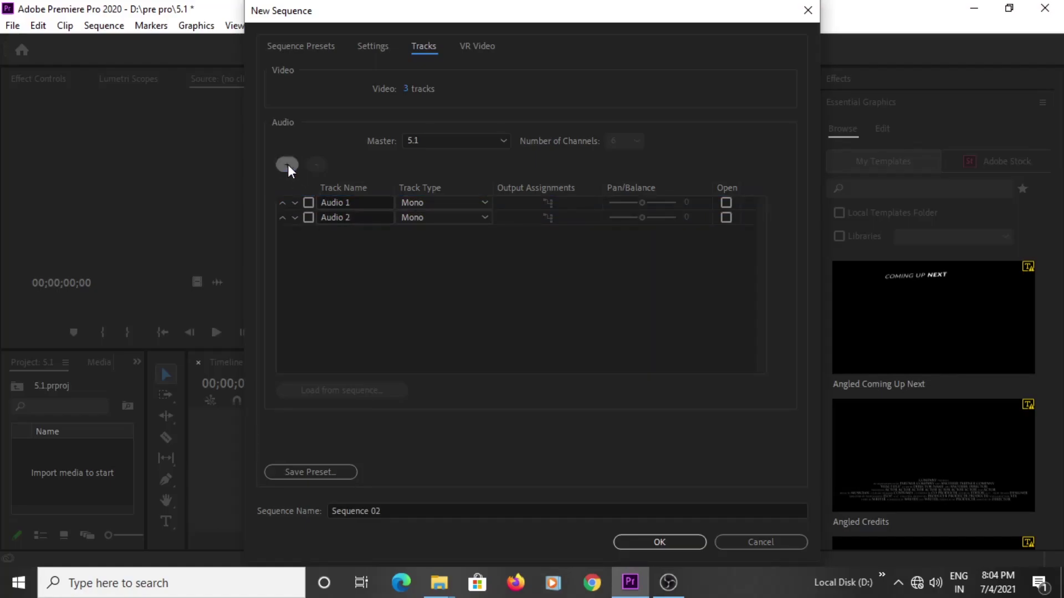
pyautogui.click(287, 165)
pyautogui.click(287, 165)
pyautogui.click(288, 165)
pyautogui.click(288, 165)
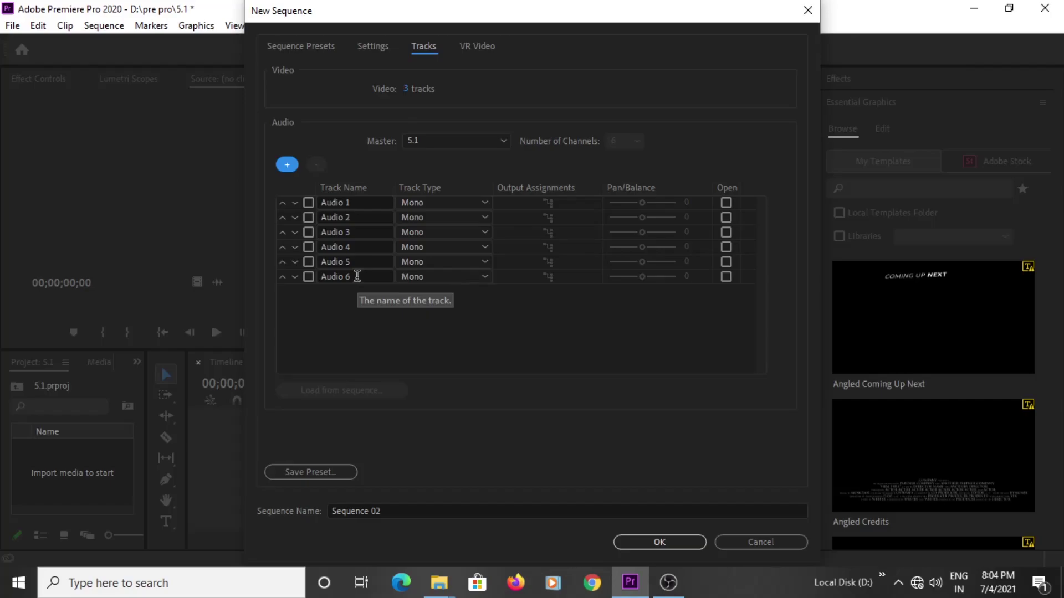
# Step: Name the sequence 5.1 and create it
pyautogui.click(398, 511)
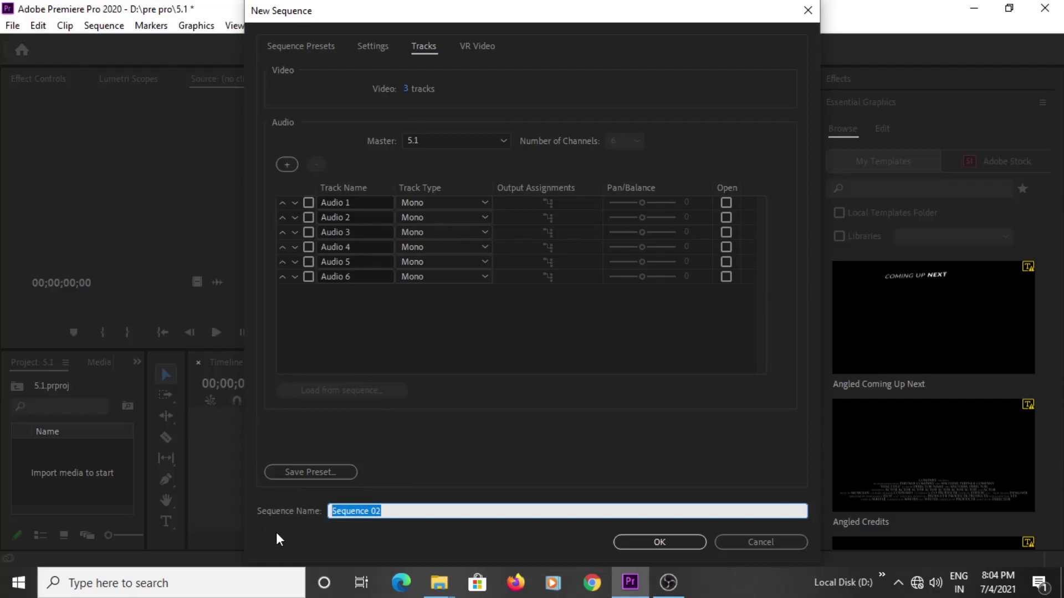
pyautogui.write('5.1')
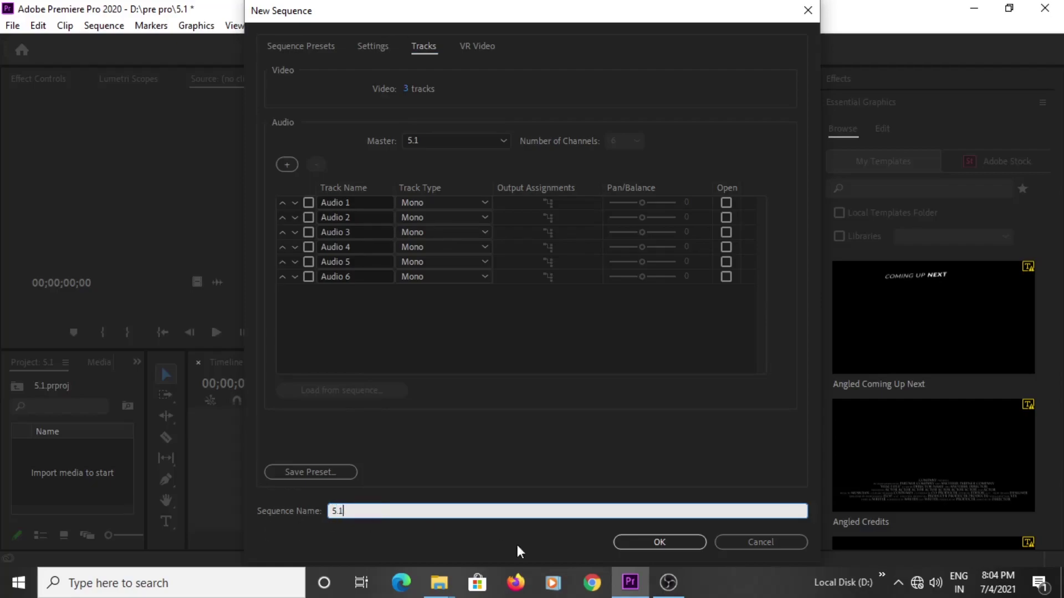
pyautogui.click(657, 544)
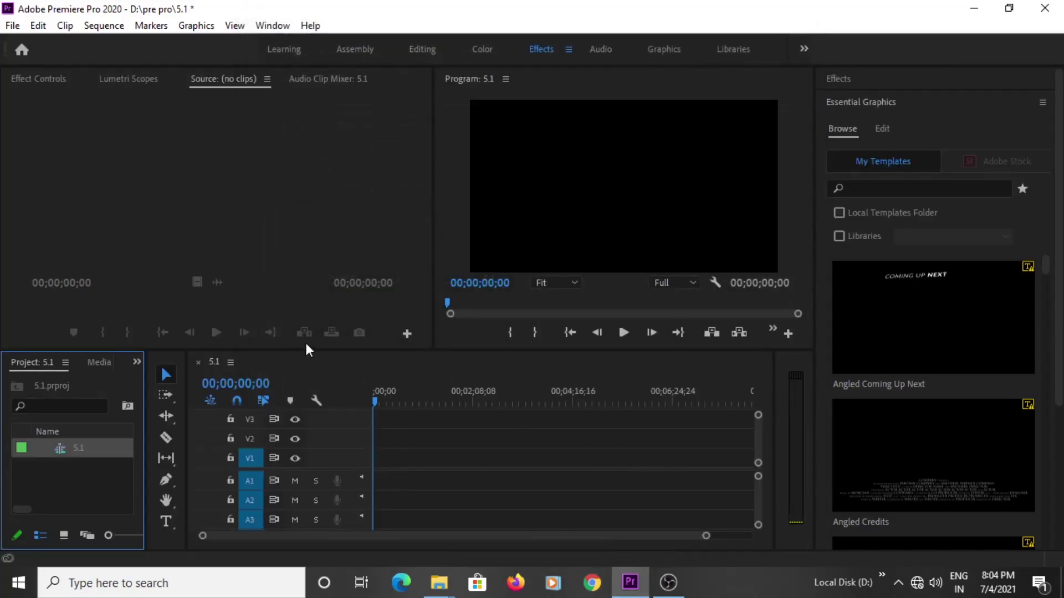
# Step: Enlarge the timeline and its audio area to fit all six audio tracks and the Master track
pyautogui.moveTo(305, 350); pyautogui.dragTo(311, 291)
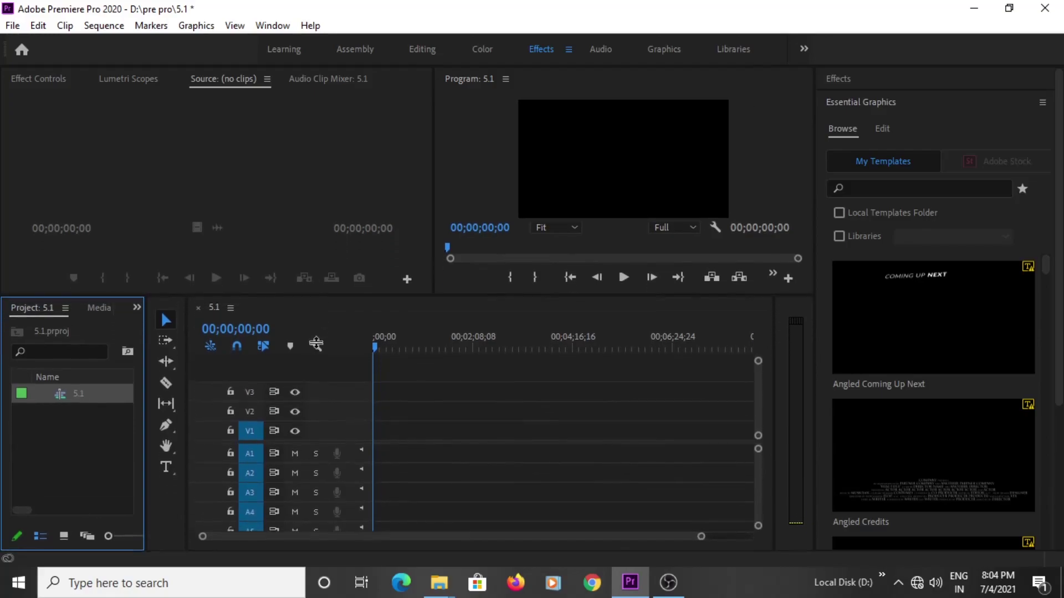
pyautogui.moveTo(323, 442); pyautogui.dragTo(323, 414)
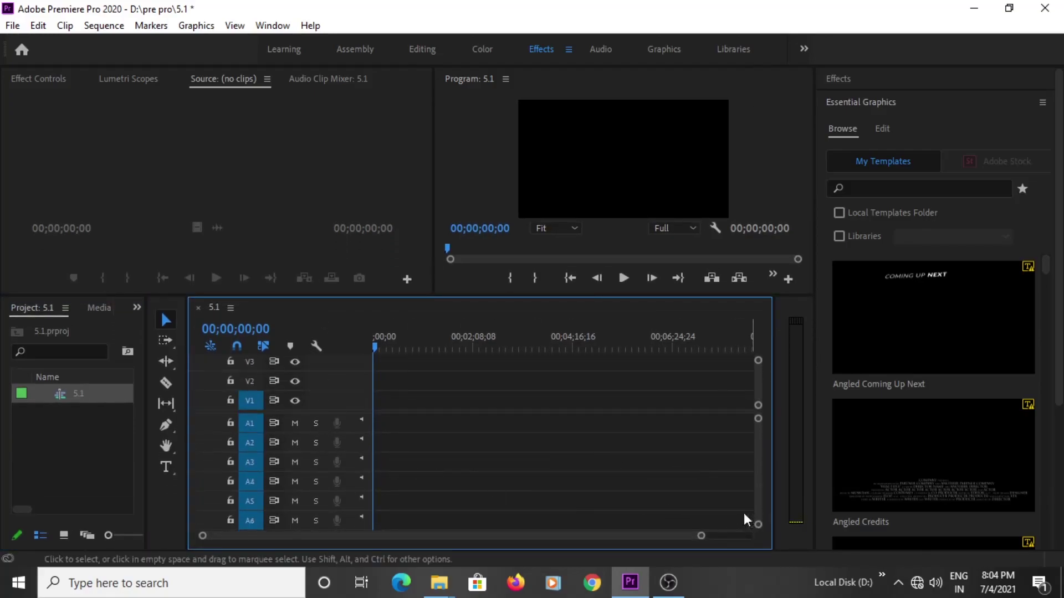
pyautogui.moveTo(322, 410); pyautogui.dragTo(322, 391)
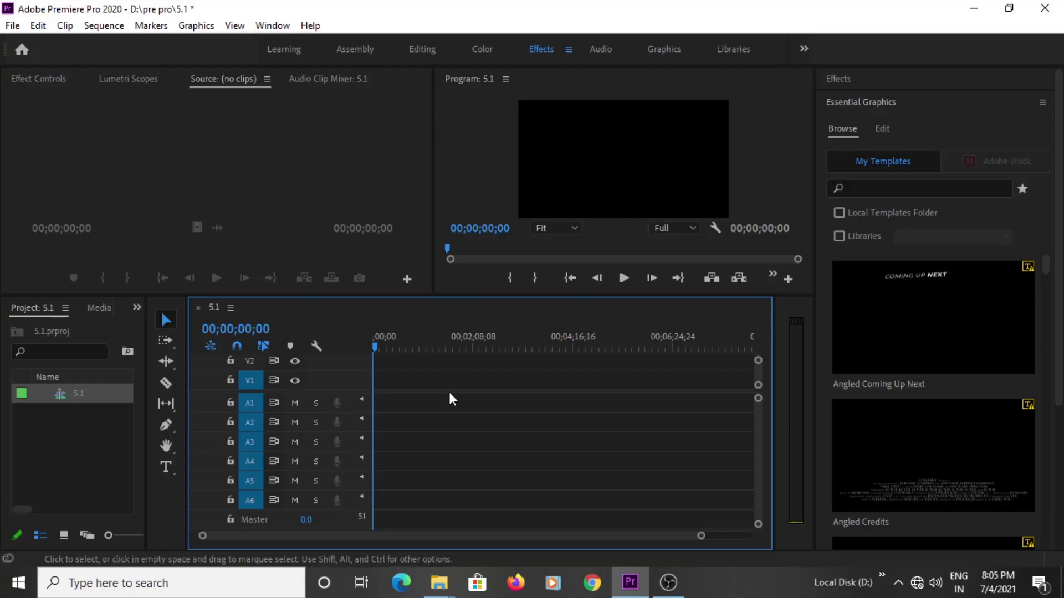
pyautogui.moveTo(383, 350); pyautogui.dragTo(364, 357)
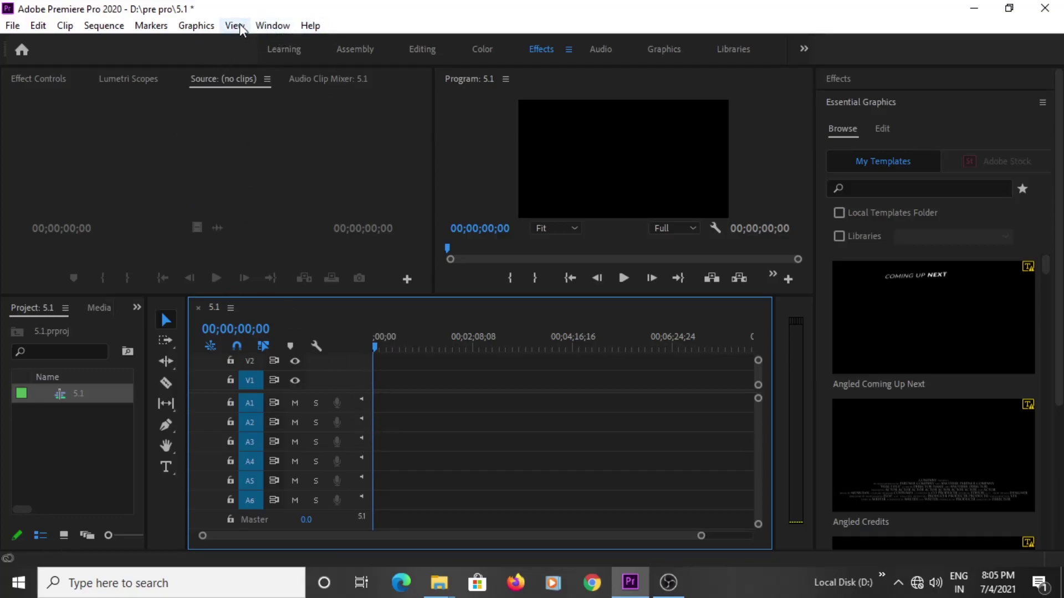
# Step: Show the Audio Track Mixer and enlarge it so the surround panners and volume faders of all six tracks fit
pyautogui.click(266, 27)
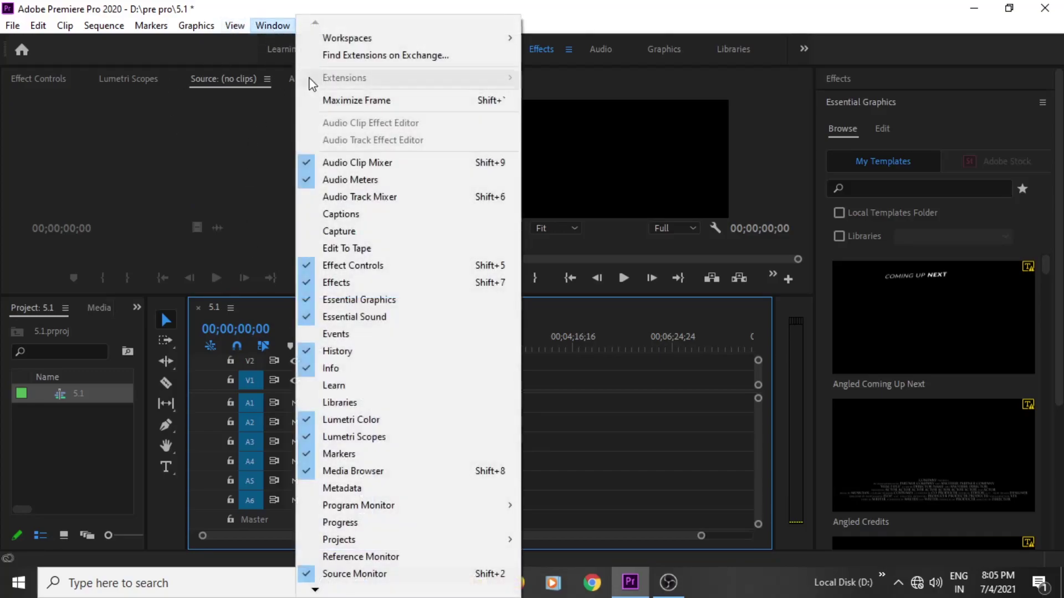
pyautogui.click(368, 201)
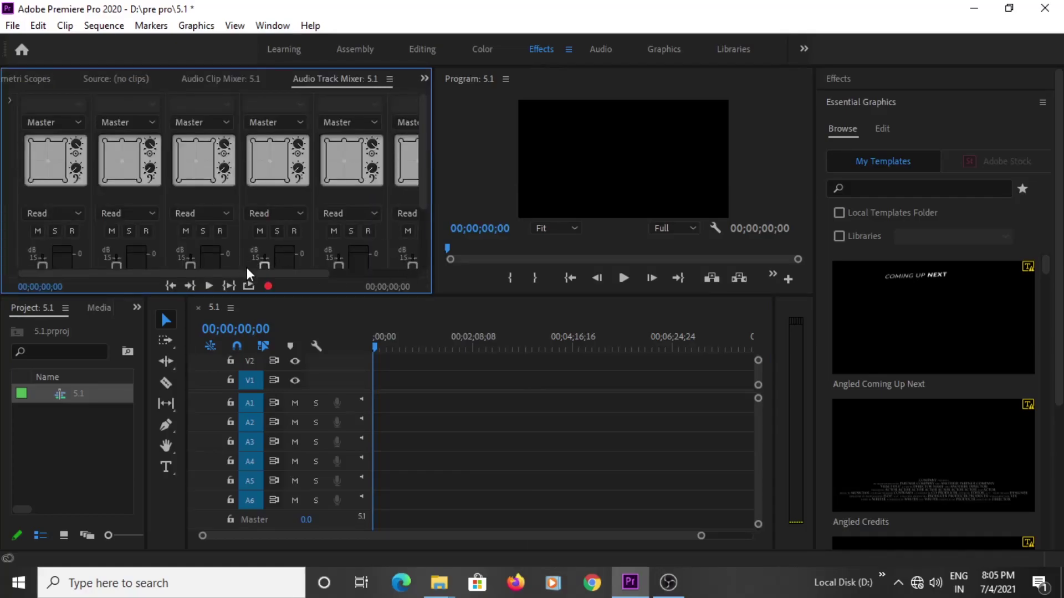
pyautogui.moveTo(247, 274); pyautogui.dragTo(339, 286)
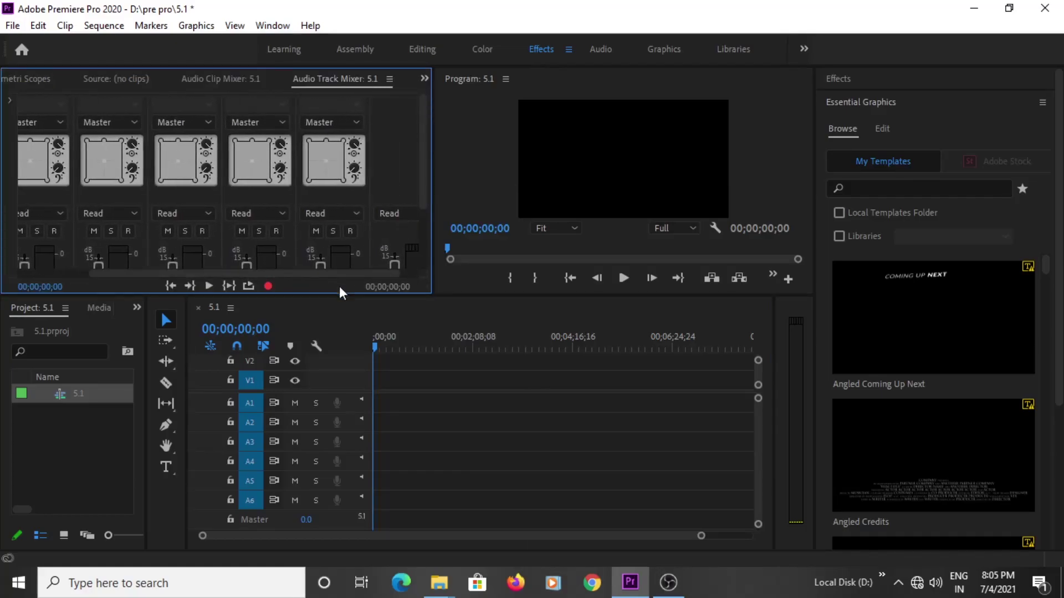
pyautogui.moveTo(434, 265); pyautogui.dragTo(481, 264)
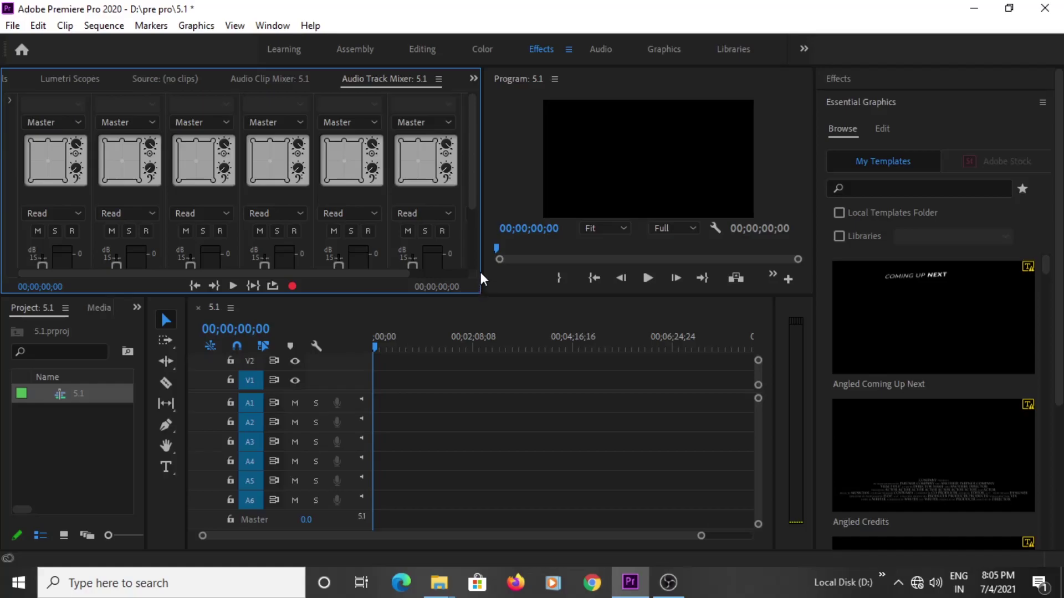
pyautogui.moveTo(483, 240); pyautogui.dragTo(510, 240)
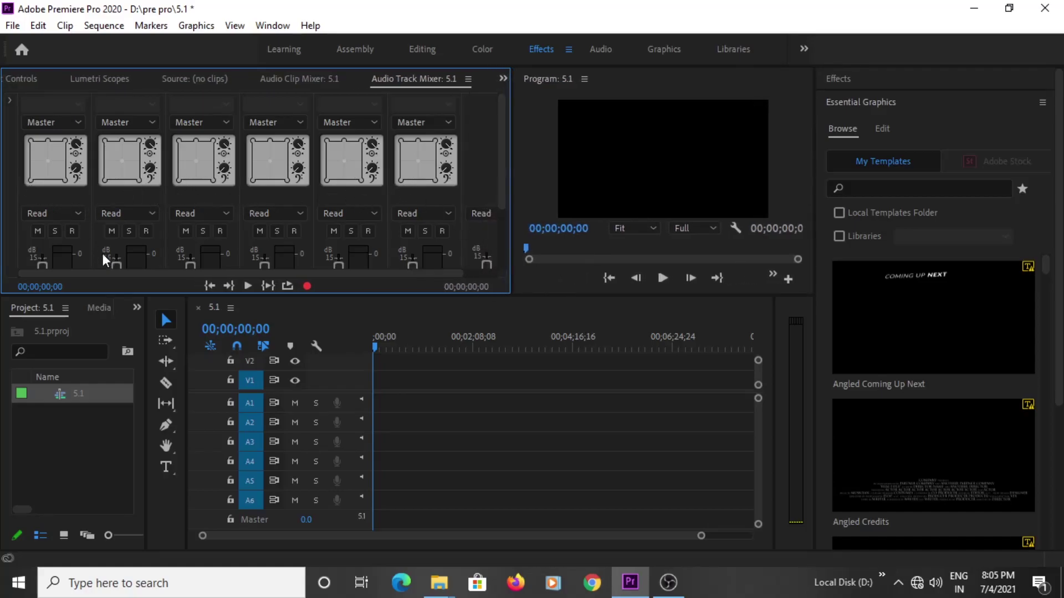
pyautogui.moveTo(501, 295); pyautogui.dragTo(506, 357)
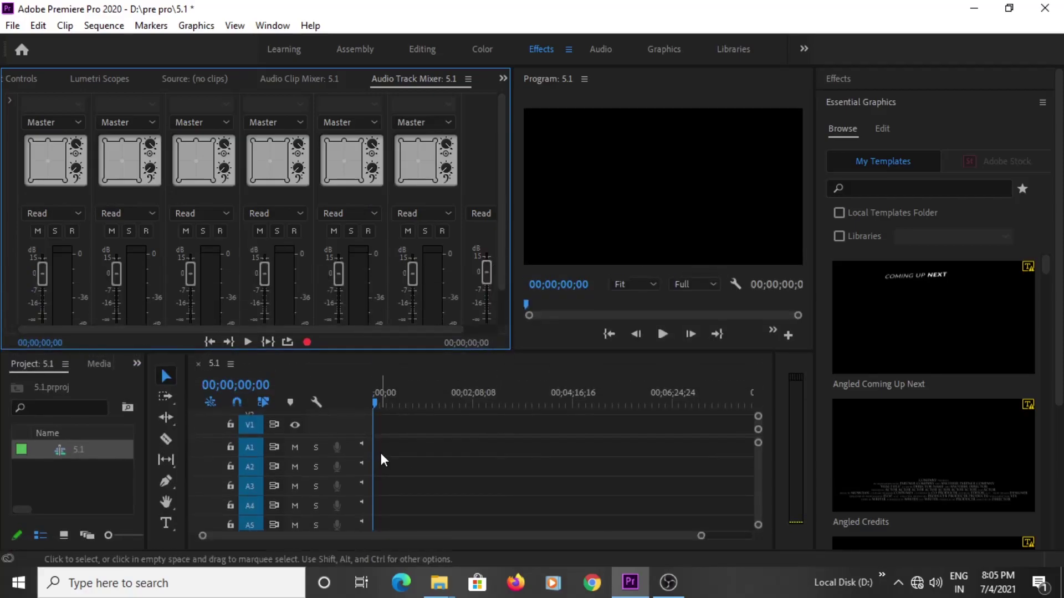
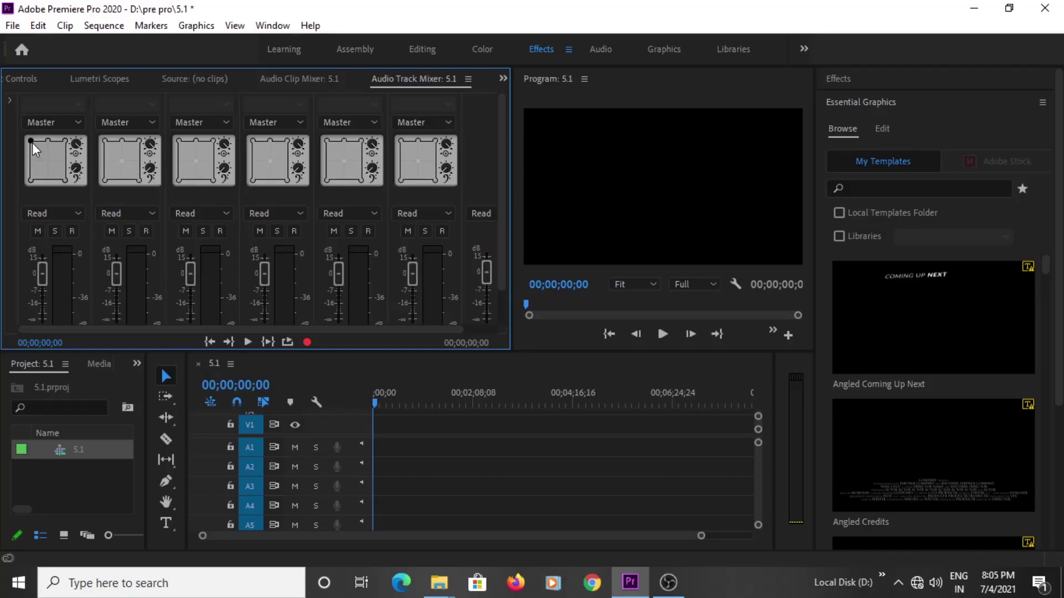
# Step: Move the Audio 2 surround panner's puck to the front-right corner of its 5.1 tray
pyautogui.click(122, 161)
pyautogui.moveTo(127, 155); pyautogui.dragTo(139, 141)
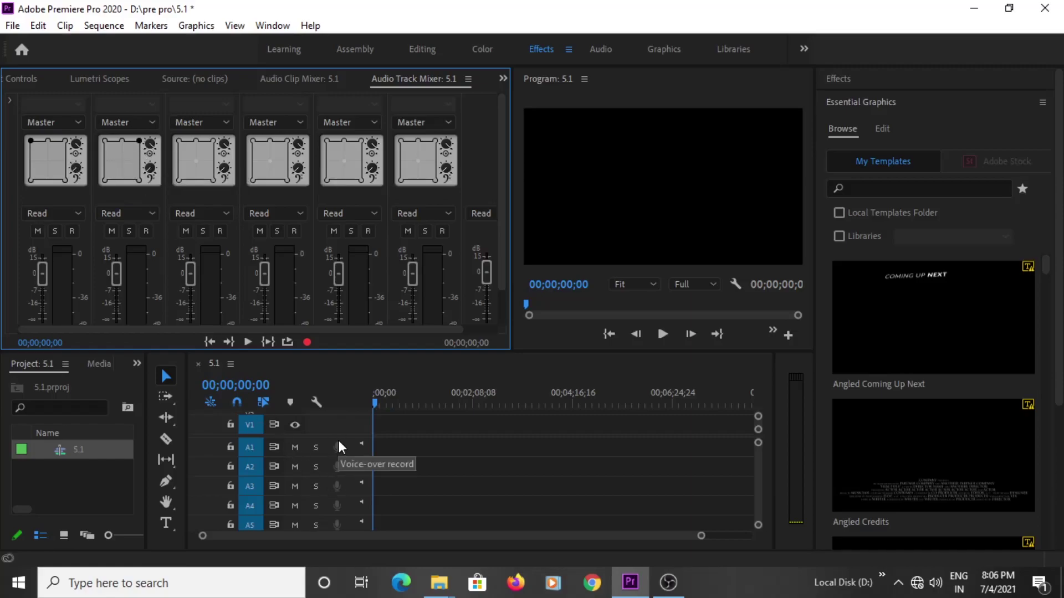
# Step: Move the Audio 3 surround panner's puck to the front-centre point of its 5.1 tray
pyautogui.moveTo(68, 160)
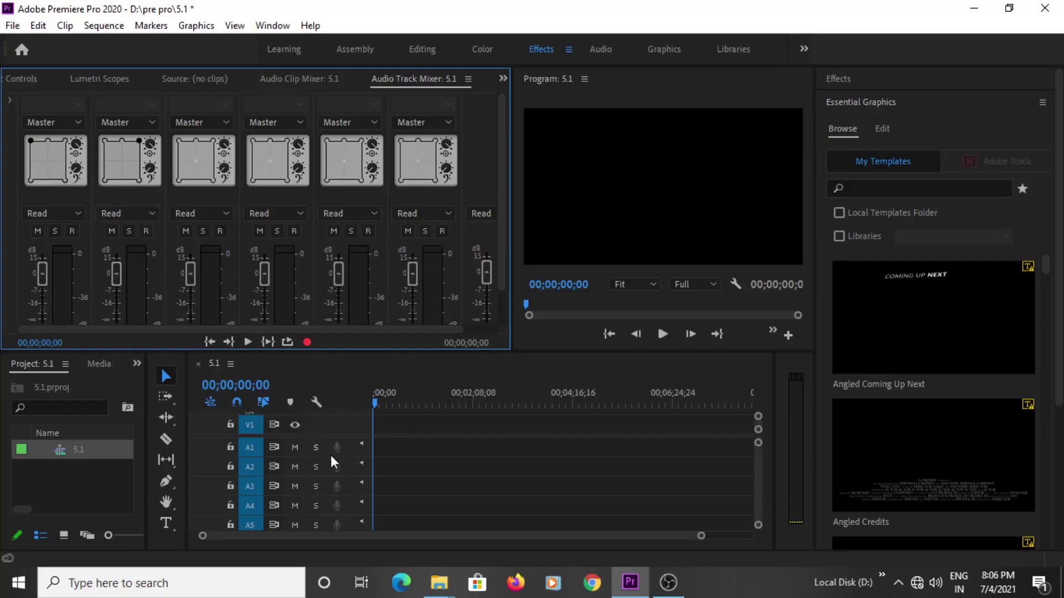
pyautogui.moveTo(121, 164)
pyautogui.moveTo(34, 142)
pyautogui.moveTo(189, 158)
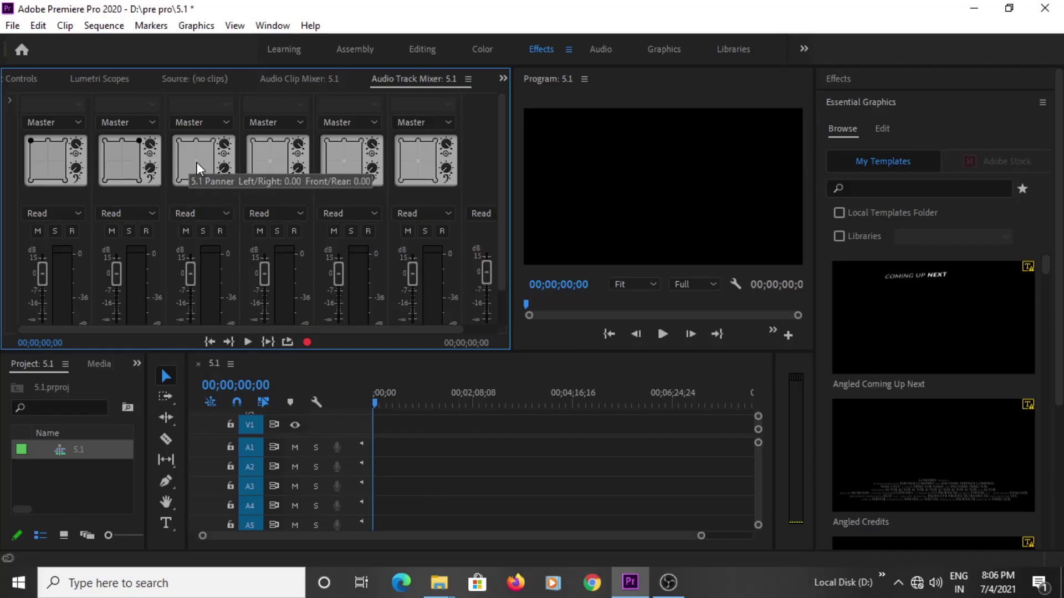
pyautogui.click(197, 161)
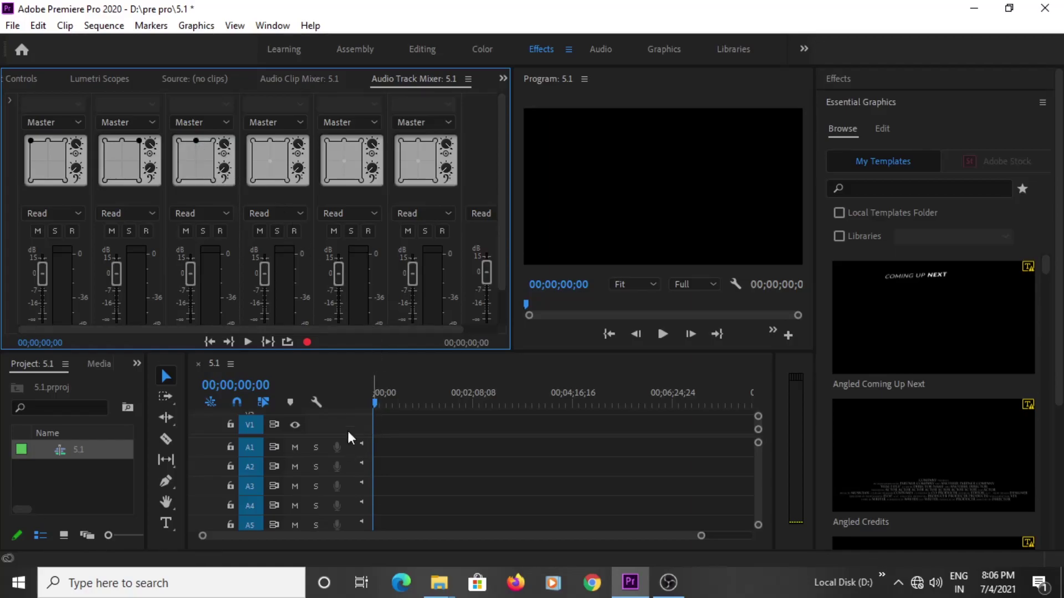
# Step: Move the Audio 5 panner's puck to the rear-left corner and the Audio 6 puck to the rear-right corner
pyautogui.moveTo(271, 161)
pyautogui.moveTo(345, 170)
pyautogui.moveTo(50, 172)
pyautogui.click(76, 483)
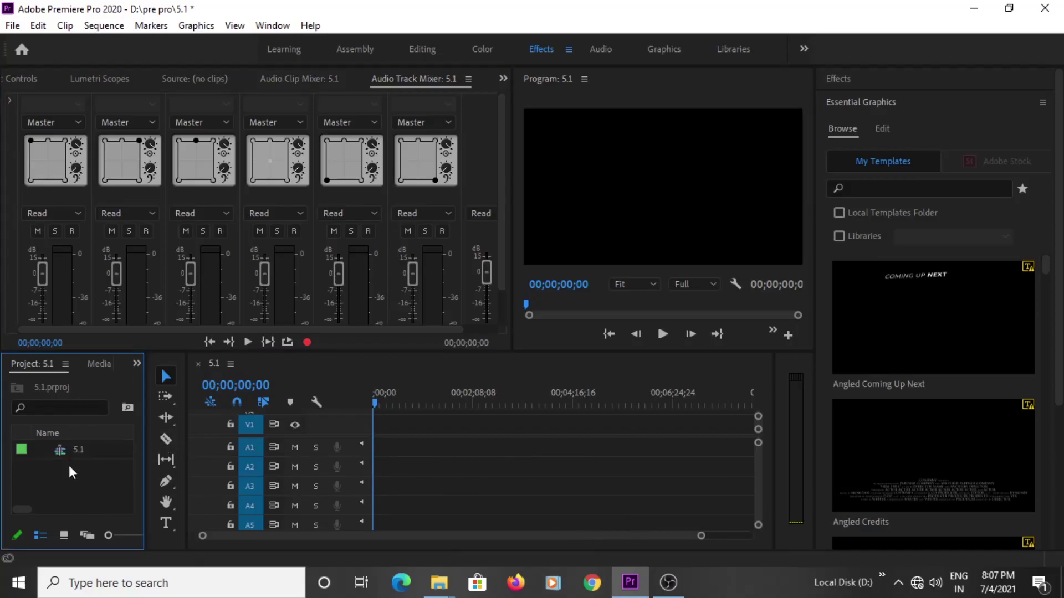
pyautogui.doubleClick(75, 484)
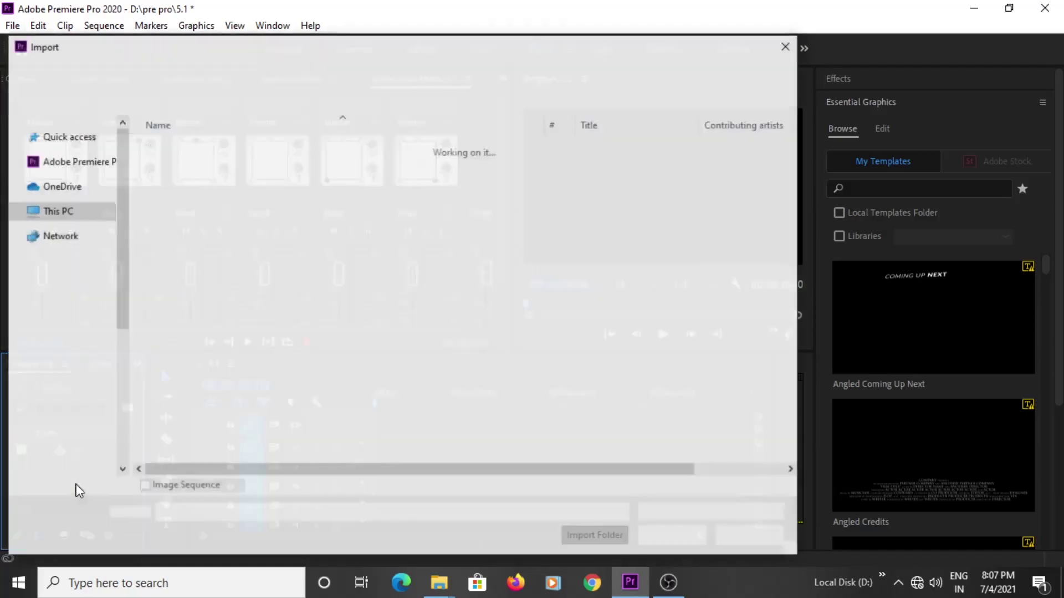
pyautogui.click(789, 50)
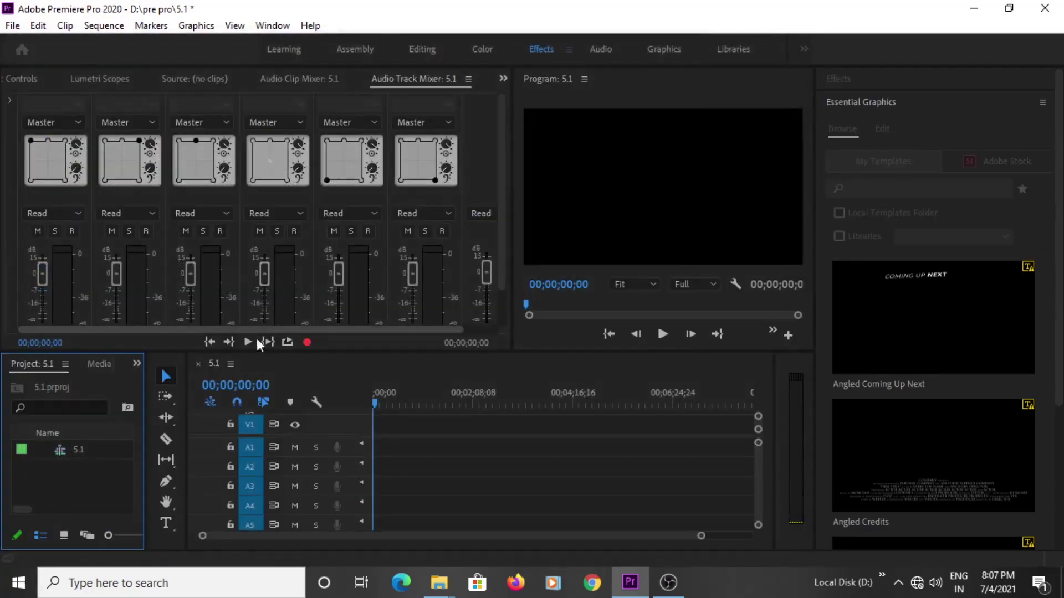
# Step: Import the video Walking in the Woods - 4K UHD Relaxation Video from the screen record folder
pyautogui.rightClick(98, 489)
pyautogui.click(184, 322)
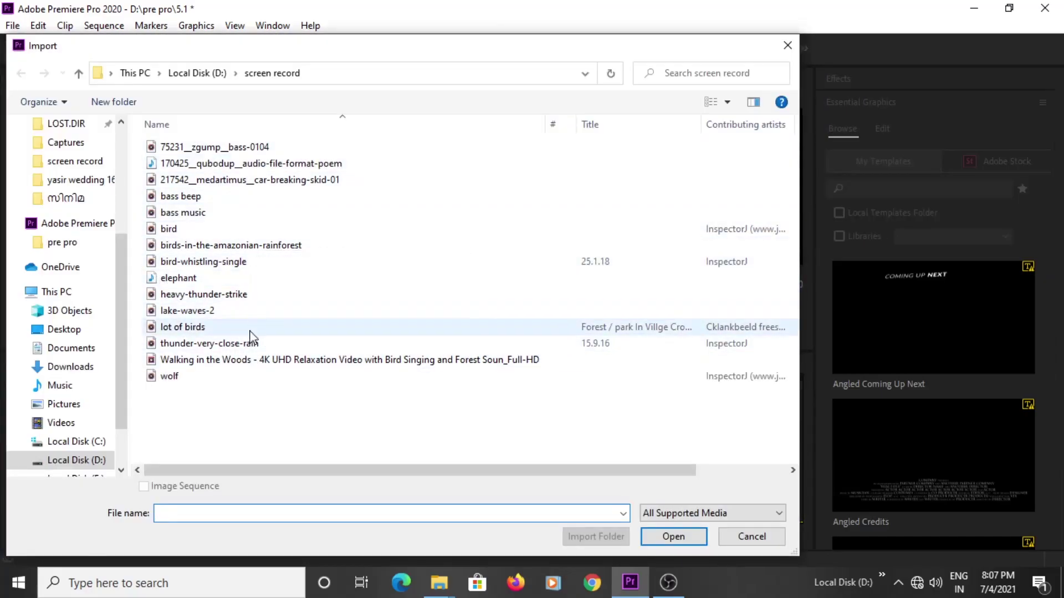
pyautogui.click(223, 370)
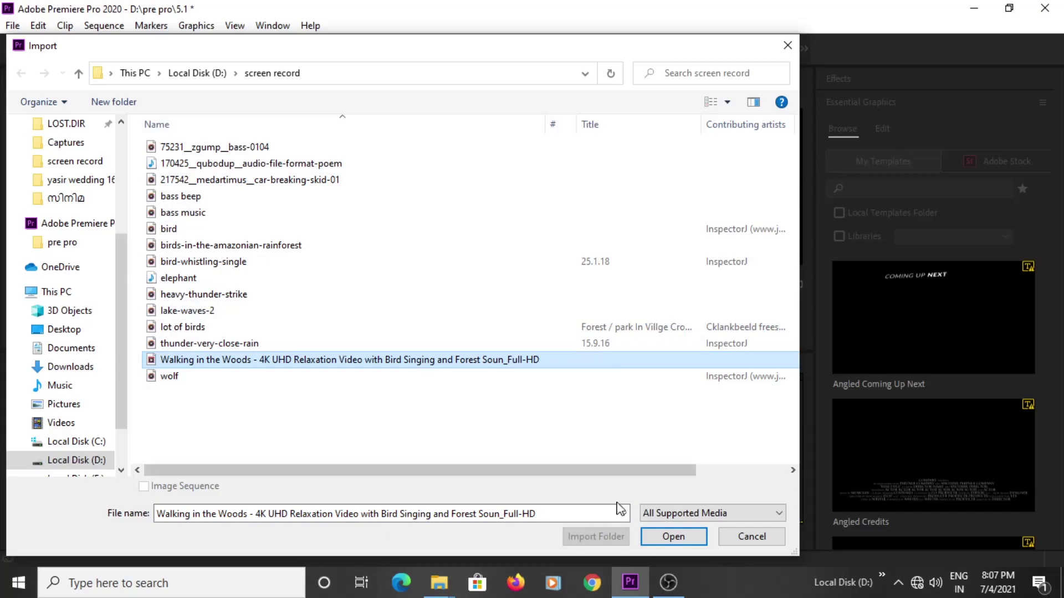
pyautogui.click(674, 536)
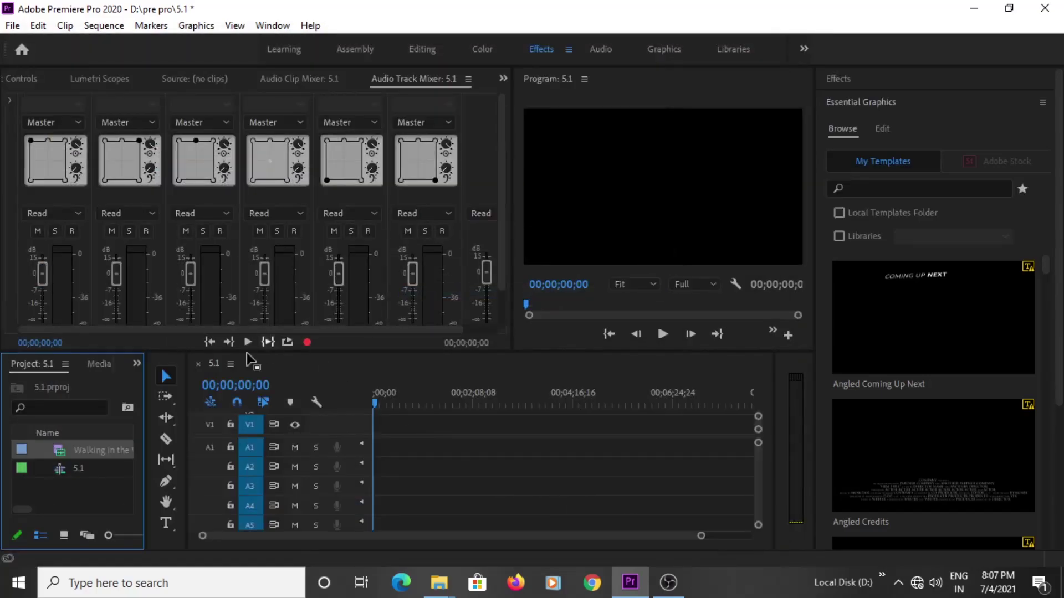
# Step: Load the Walking in the Woods video as the source clip and play a stretch from 00;04;26;20
pyautogui.click(92, 486)
pyautogui.click(71, 454)
pyautogui.doubleClick(58, 448)
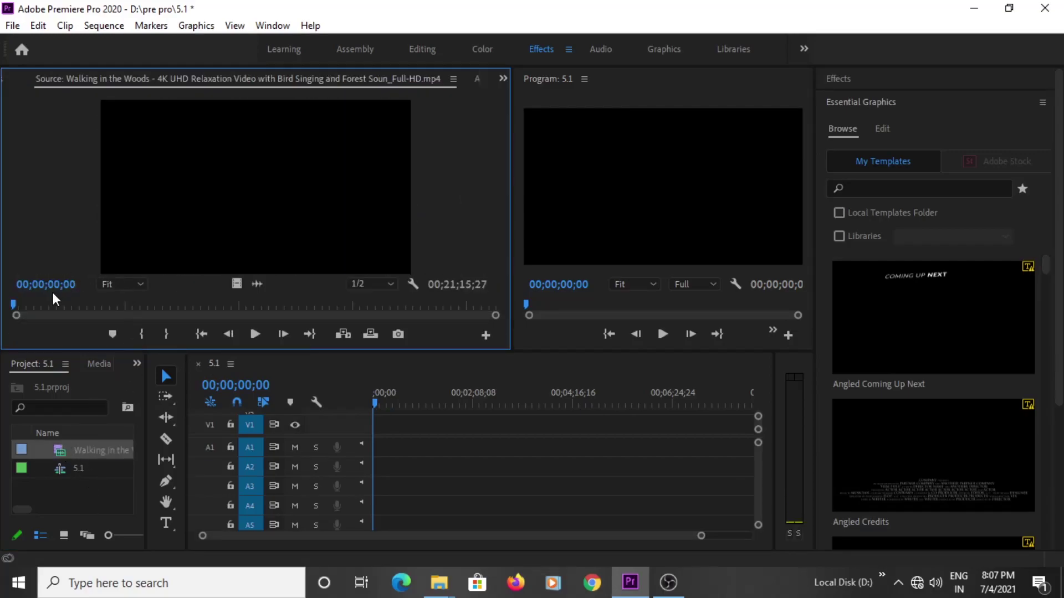
pyautogui.moveTo(51, 302); pyautogui.dragTo(116, 311)
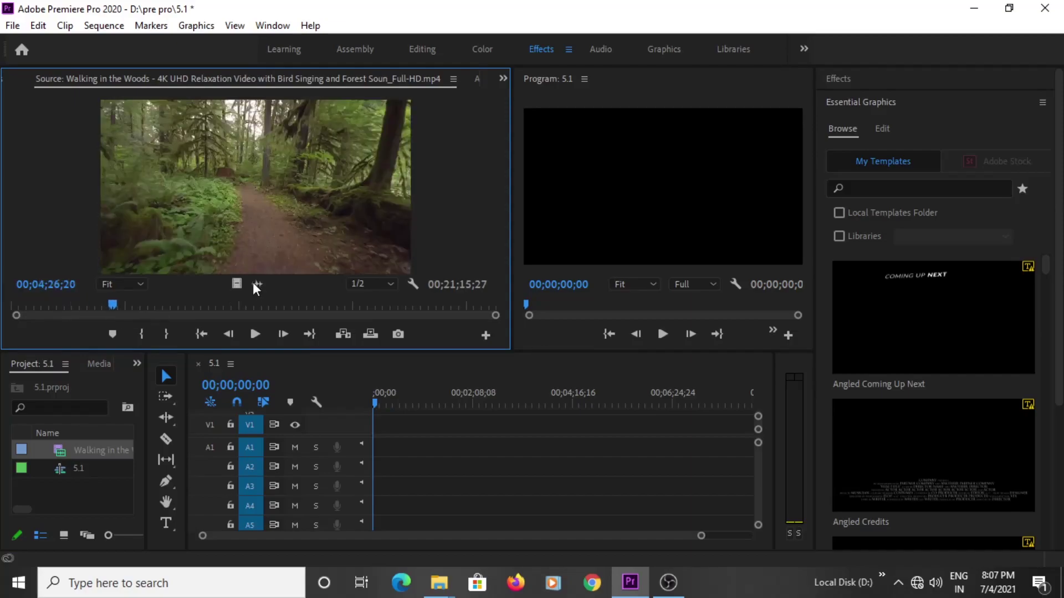
pyautogui.click(255, 334)
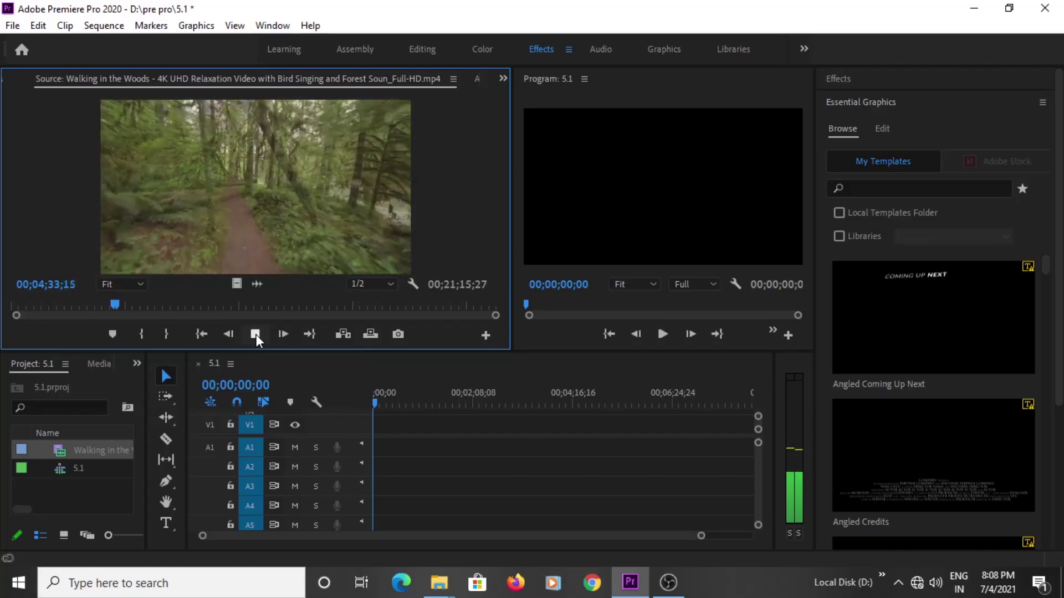
pyautogui.click(255, 334)
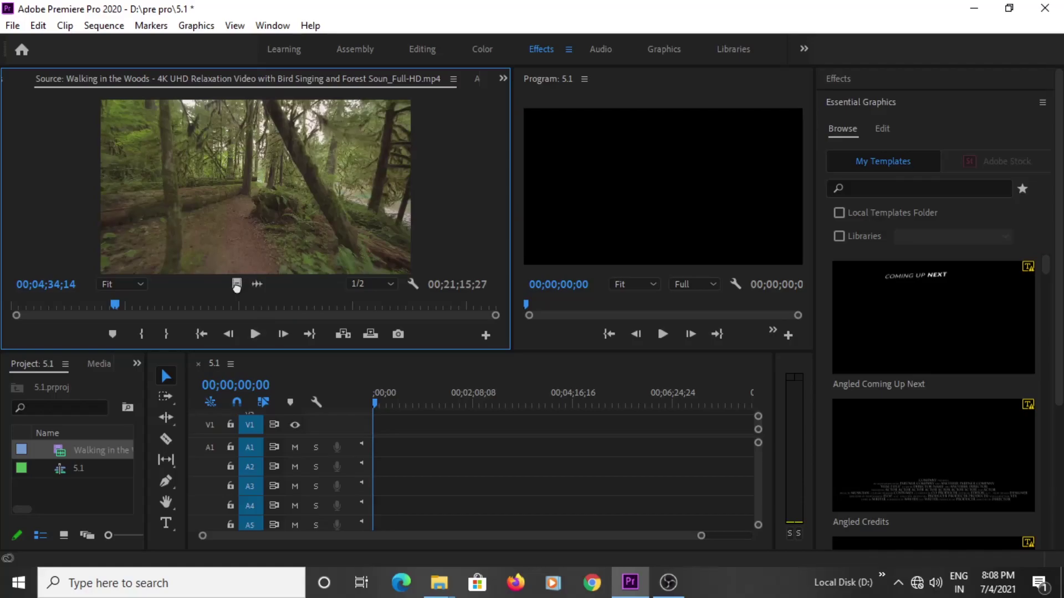
# Step: Place only the source clip's video at the start of V1, changing the sequence settings to match the clip
pyautogui.moveTo(258, 286); pyautogui.dragTo(234, 285)
pyautogui.moveTo(257, 221); pyautogui.dragTo(381, 413)
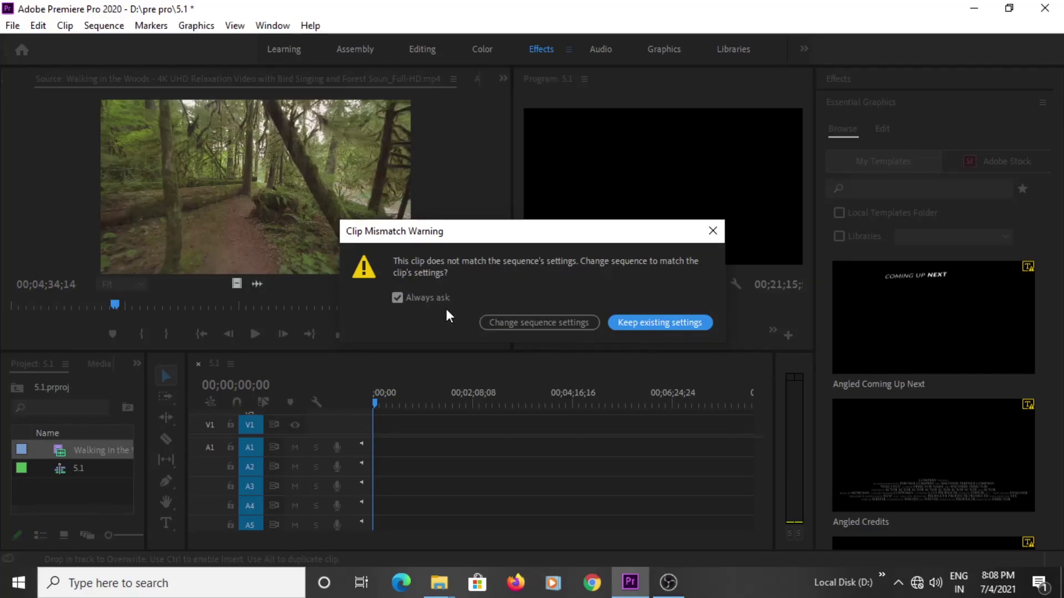
pyautogui.click(527, 331)
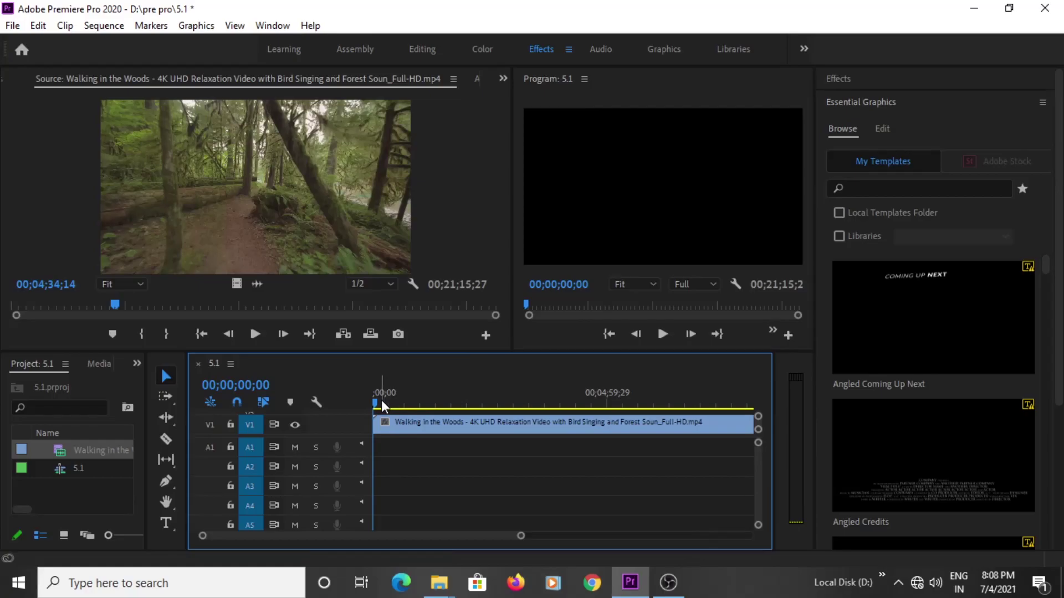
# Step: Examine the image size and frame rate in the properties of the video clip on V1
pyautogui.moveTo(382, 400); pyautogui.dragTo(395, 401)
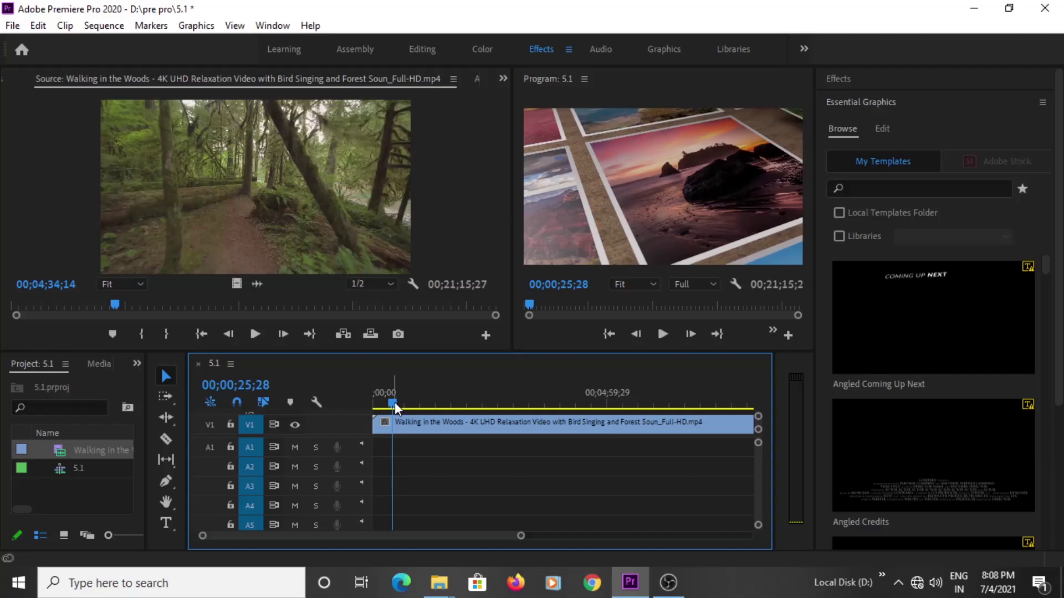
pyautogui.click(408, 421)
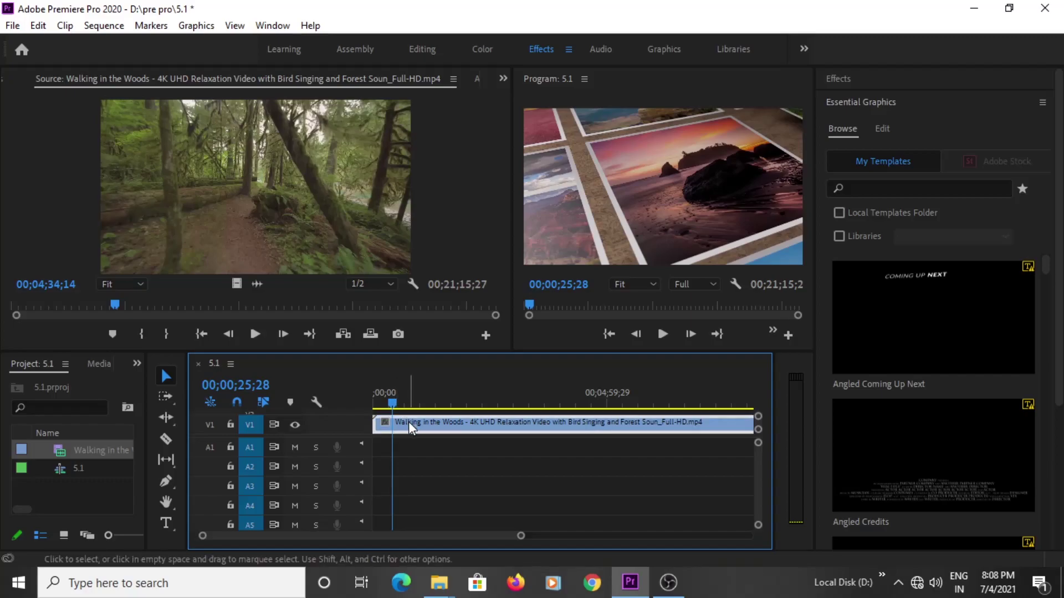
pyautogui.rightClick(408, 421)
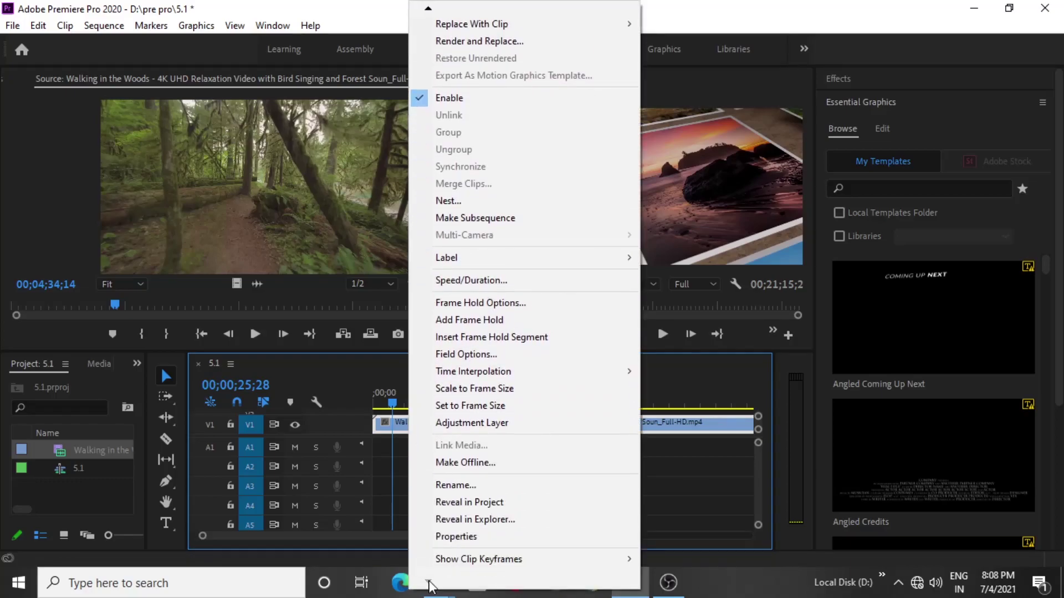
pyautogui.click(454, 536)
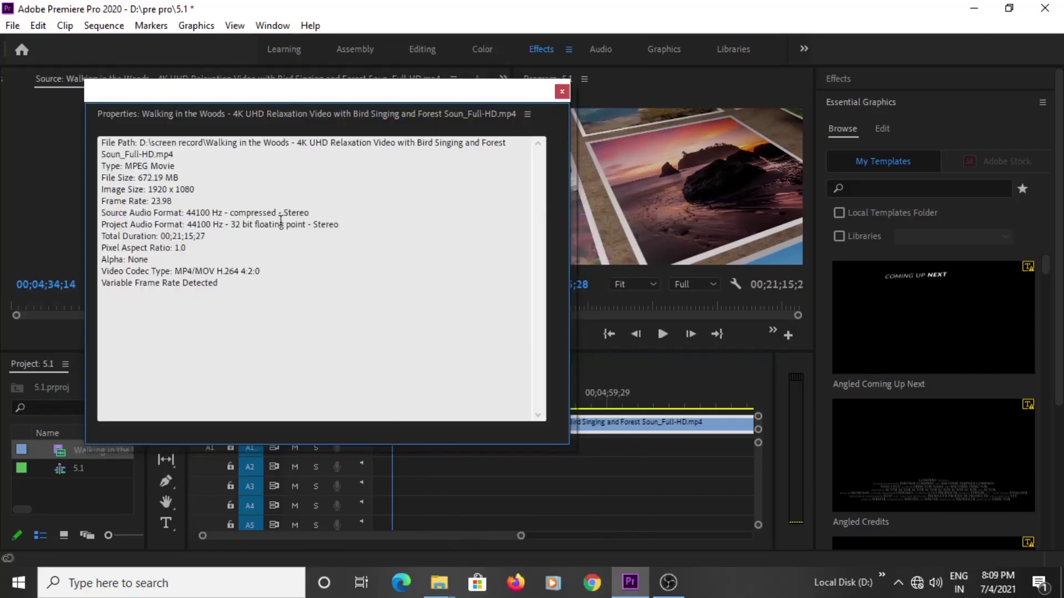
pyautogui.moveTo(151, 201); pyautogui.dragTo(173, 201)
pyautogui.click(173, 246)
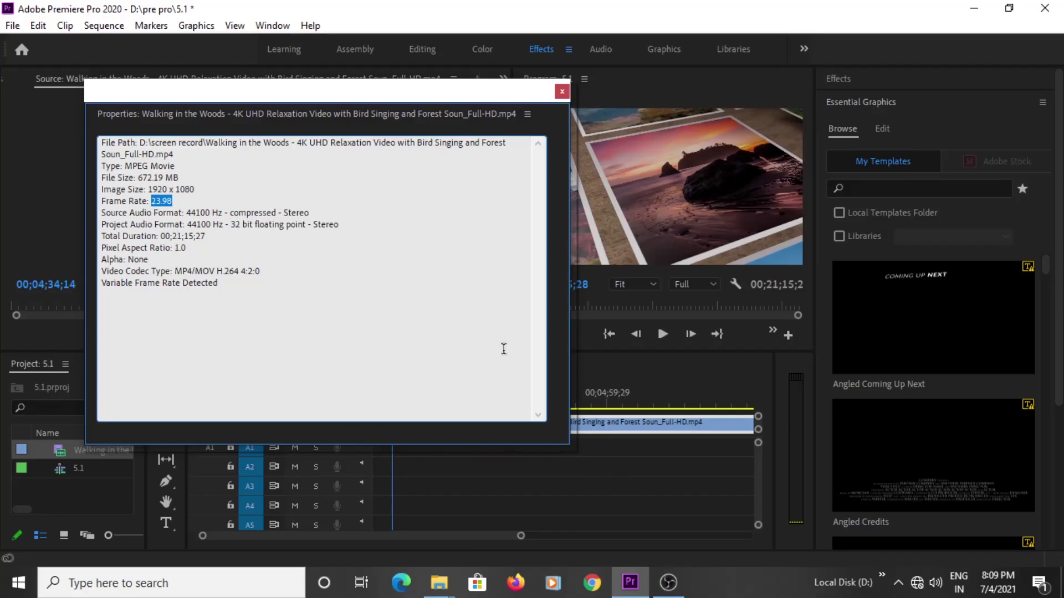
pyautogui.moveTo(149, 189); pyautogui.dragTo(213, 189)
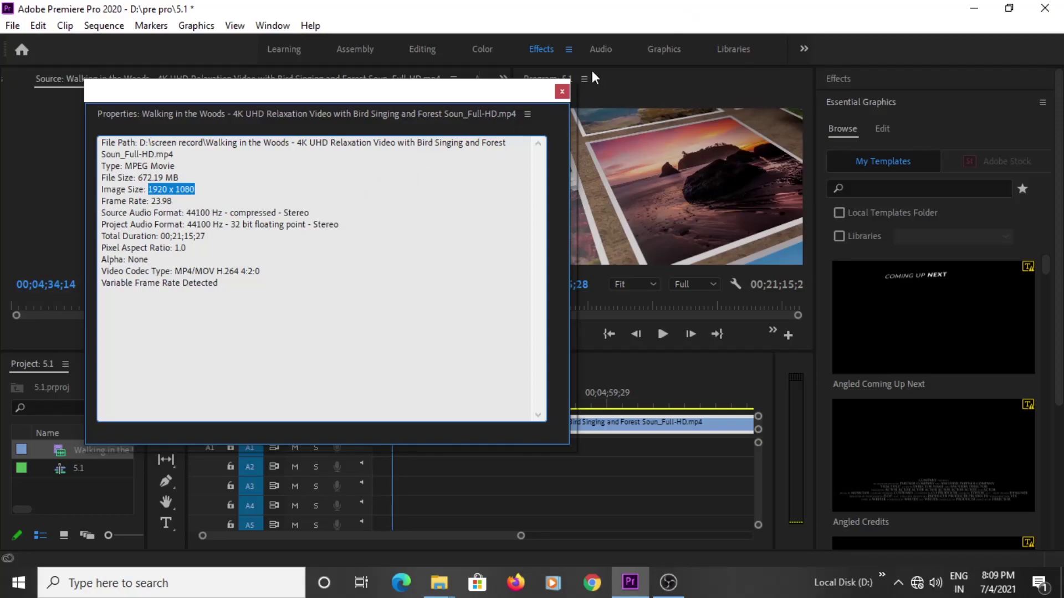
pyautogui.moveTo(151, 201); pyautogui.dragTo(173, 201)
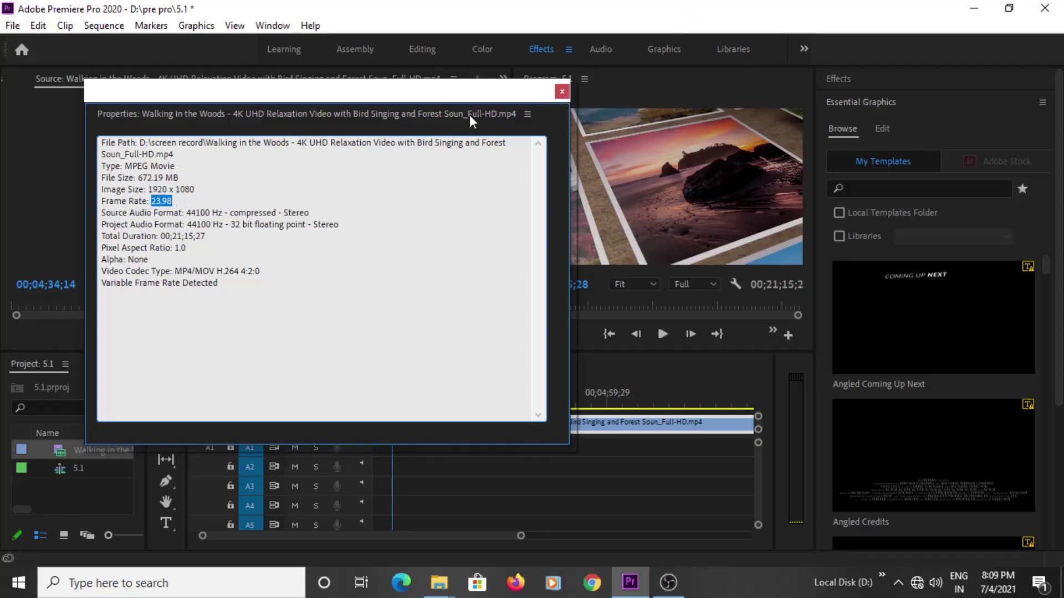
pyautogui.click(562, 92)
pyautogui.moveTo(411, 410); pyautogui.dragTo(474, 406)
pyautogui.click(527, 403)
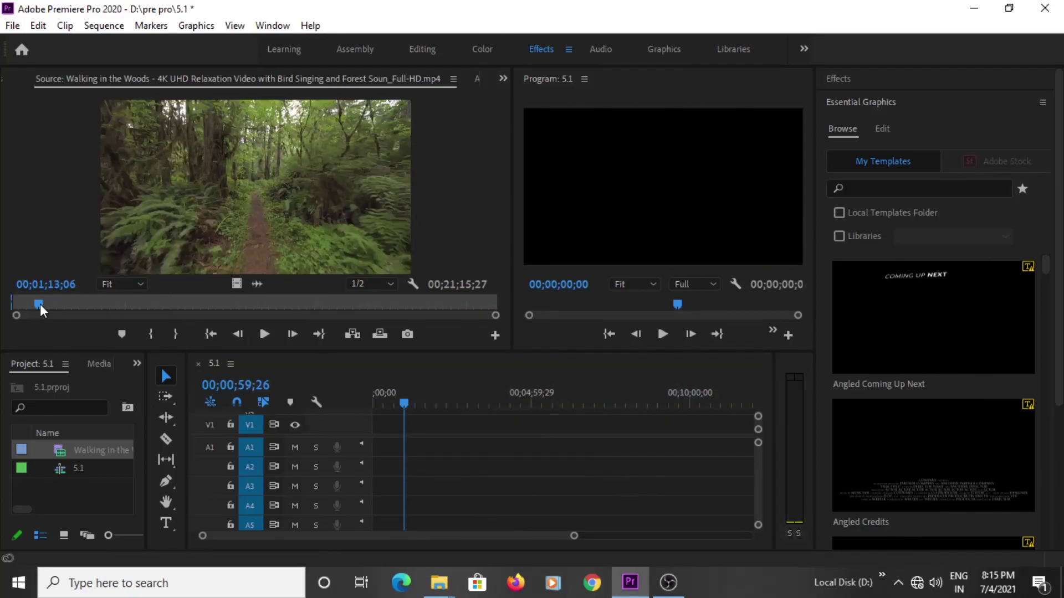
# Step: Mark the source clip from 00;01;13;06 to 00;02;25;18 and place only that range's video at the start of V1
pyautogui.moveTo(40, 307); pyautogui.dragTo(70, 315)
pyautogui.press('o')
pyautogui.moveTo(237, 284); pyautogui.dragTo(391, 424)
pyautogui.press('\\')
pyautogui.press('space')
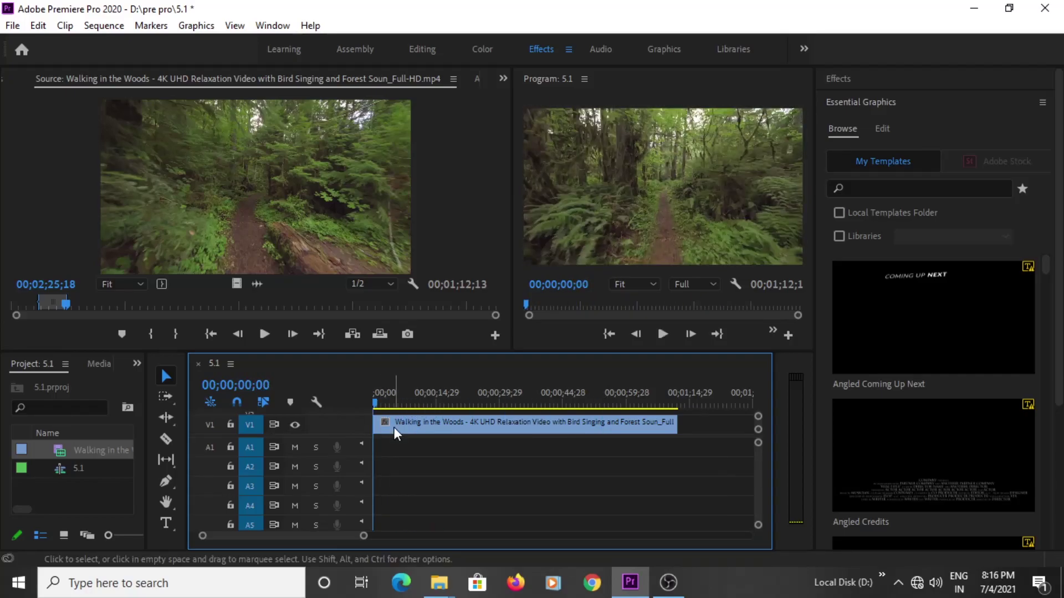
pyautogui.moveTo(394, 410); pyautogui.dragTo(375, 460)
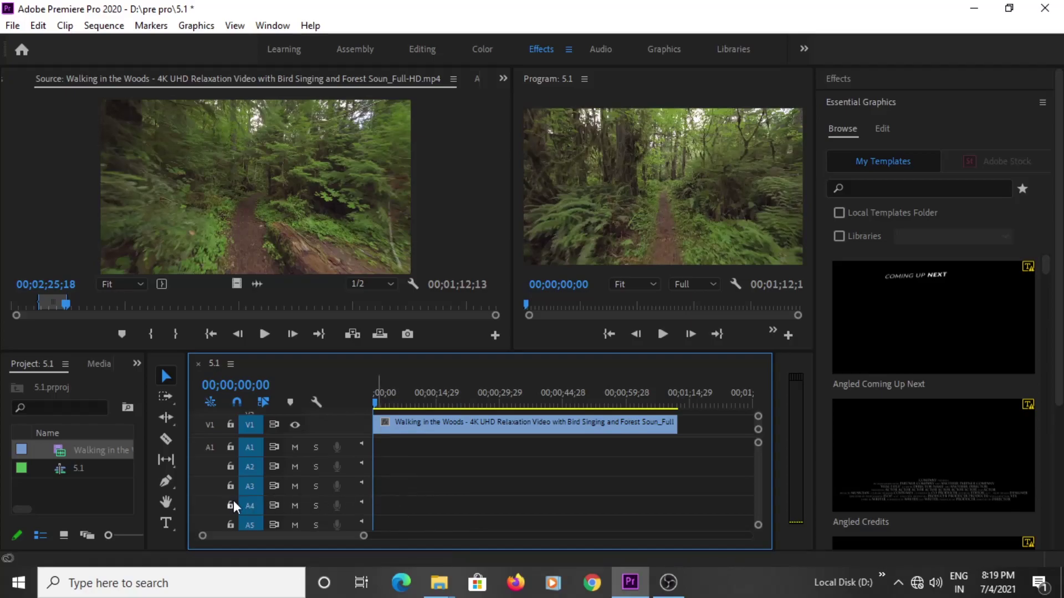
# Step: Import 170425__qubodup__audio-file-format-poem, bass music, bird, birds-in-the-amazonian-rainforest, bird-whistling-single, elephant, lake-waves-2, lot of birds, thunder-very-close-rain and wolf
pyautogui.rightClick(78, 491)
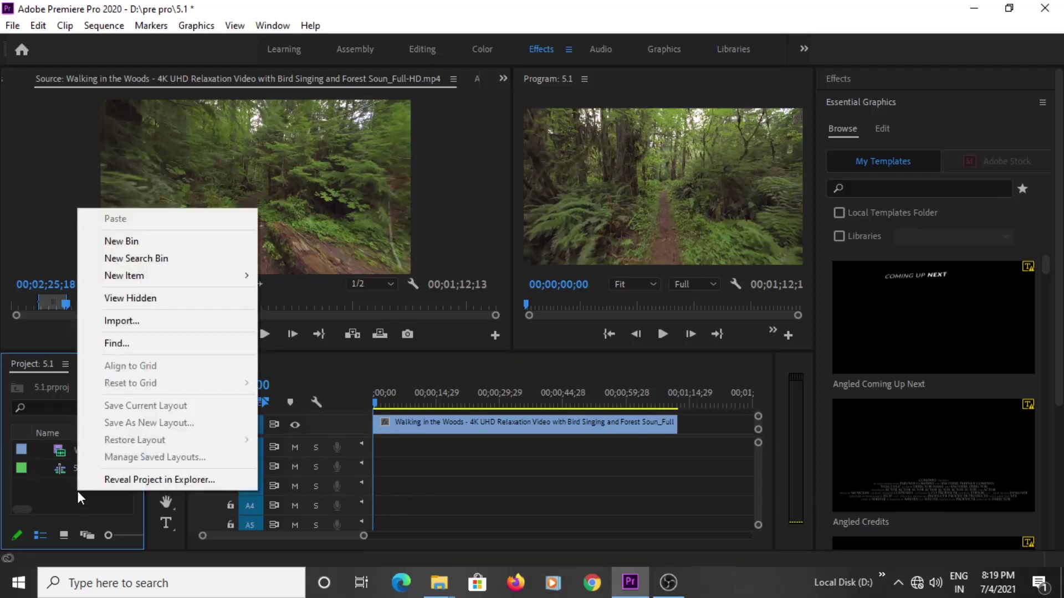
pyautogui.click(54, 498)
pyautogui.rightClick(59, 493)
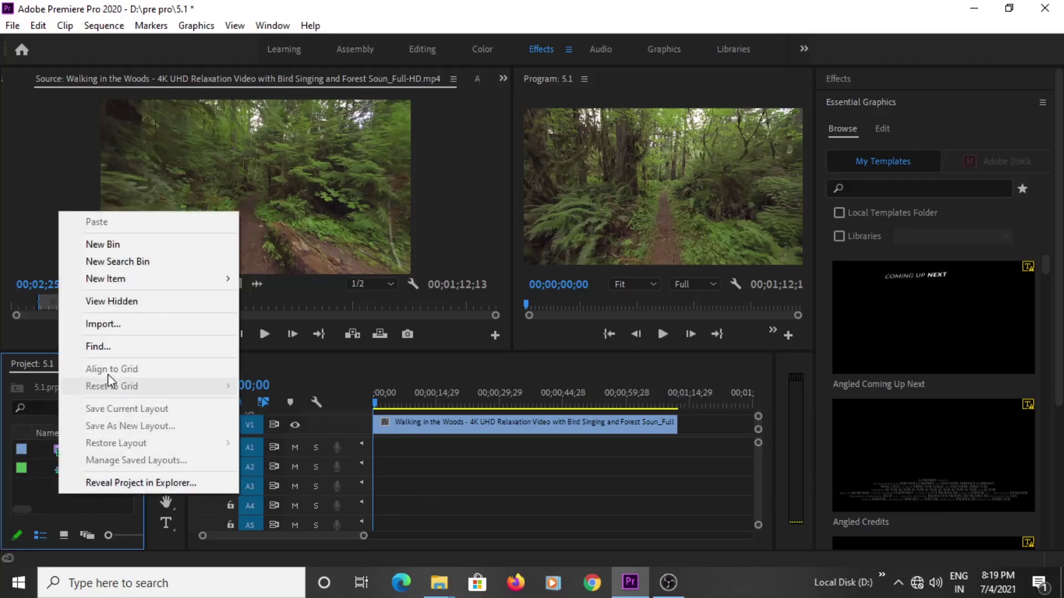
pyautogui.click(111, 325)
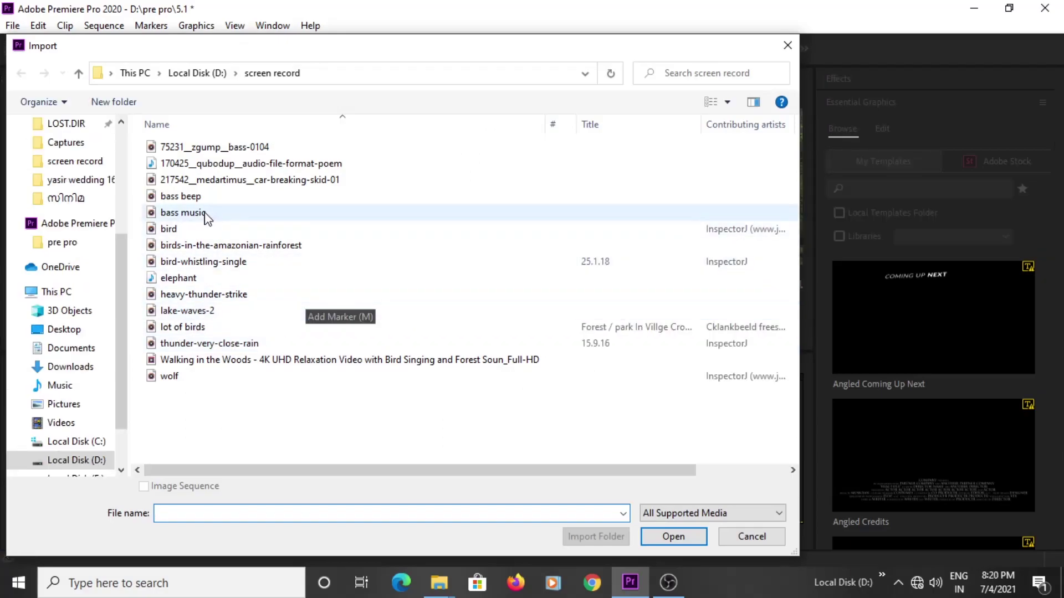
pyautogui.click(178, 249)
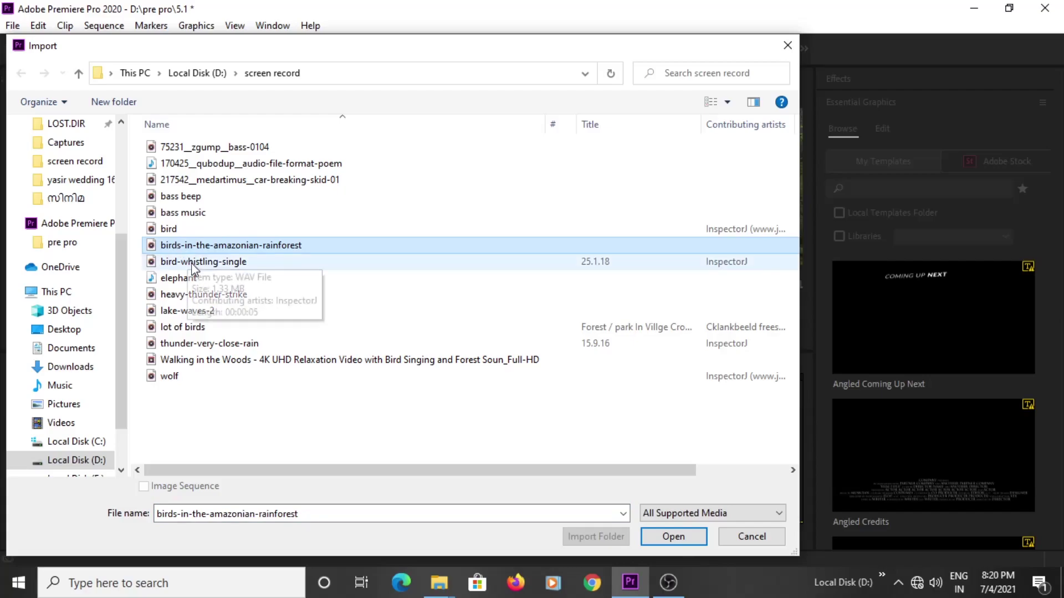
pyautogui.keyDown('ctrl'); pyautogui.click(177, 378); pyautogui.keyUp('ctrl')
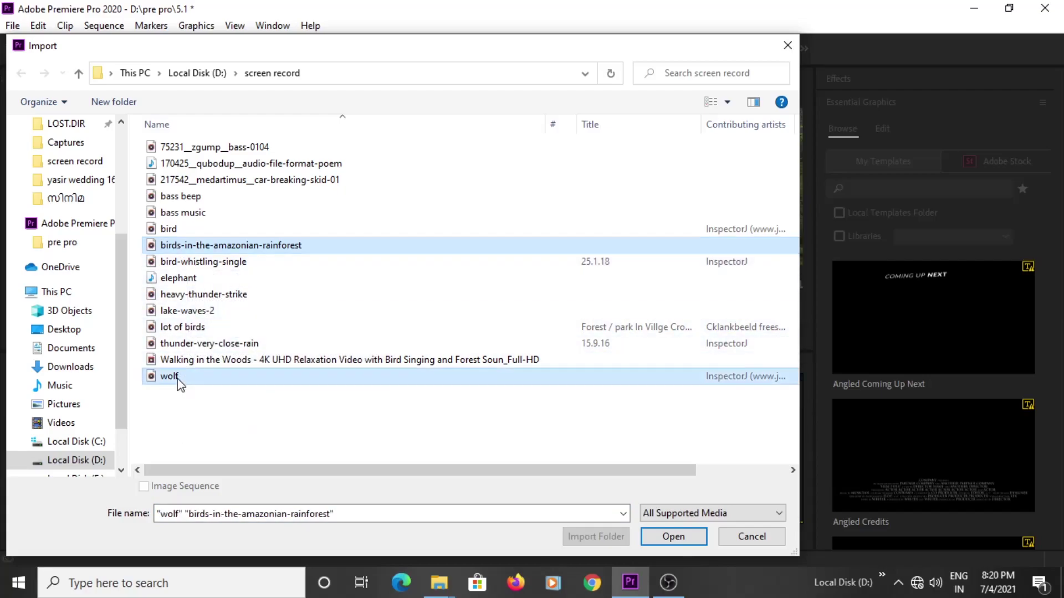
pyautogui.keyDown('ctrl'); pyautogui.click(183, 327); pyautogui.keyUp('ctrl')
pyautogui.keyDown('ctrl'); pyautogui.click(183, 310); pyautogui.keyUp('ctrl')
pyautogui.keyDown('ctrl'); pyautogui.click(189, 343); pyautogui.keyUp('ctrl')
pyautogui.keyDown('ctrl'); pyautogui.click(182, 278); pyautogui.keyUp('ctrl')
pyautogui.keyDown('ctrl'); pyautogui.click(191, 261); pyautogui.keyUp('ctrl')
pyautogui.keyDown('ctrl'); pyautogui.keyDown('shift'); pyautogui.click(183, 212); pyautogui.keyUp('shift'); pyautogui.keyUp('ctrl')
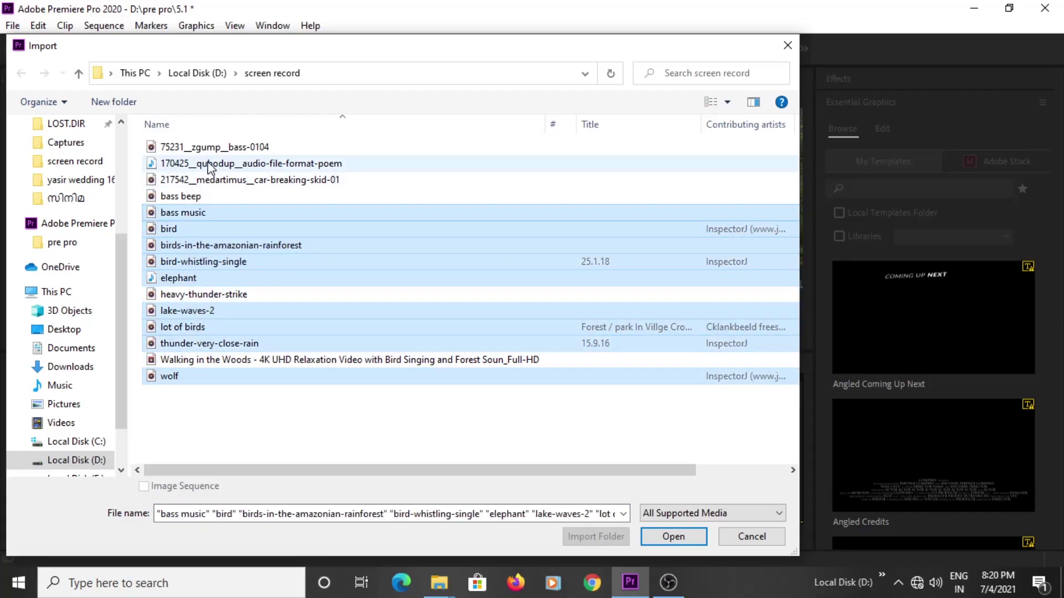
pyautogui.press('Return')
# Step: Preview the poem, bass music and bird-whistling files and place them across tracks A1, A3 and A4
pyautogui.scroll(-1, 105, 488)
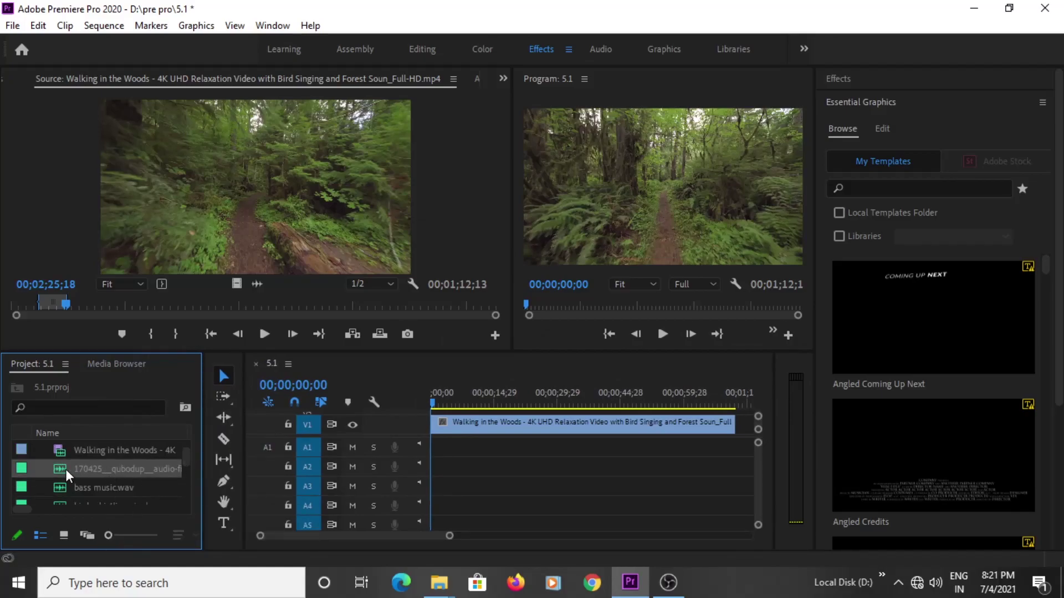
pyautogui.doubleClick(63, 469)
pyautogui.moveTo(62, 471); pyautogui.dragTo(440, 446)
pyautogui.doubleClick(63, 488)
pyautogui.scroll(-1, 61, 483)
pyautogui.doubleClick(61, 483)
# Step: Preview bird.wav and place it and elephant.mp3 on A1 after the track's first clip, with gaps between them
pyautogui.scroll(-1, 63, 484)
pyautogui.doubleClick(63, 488)
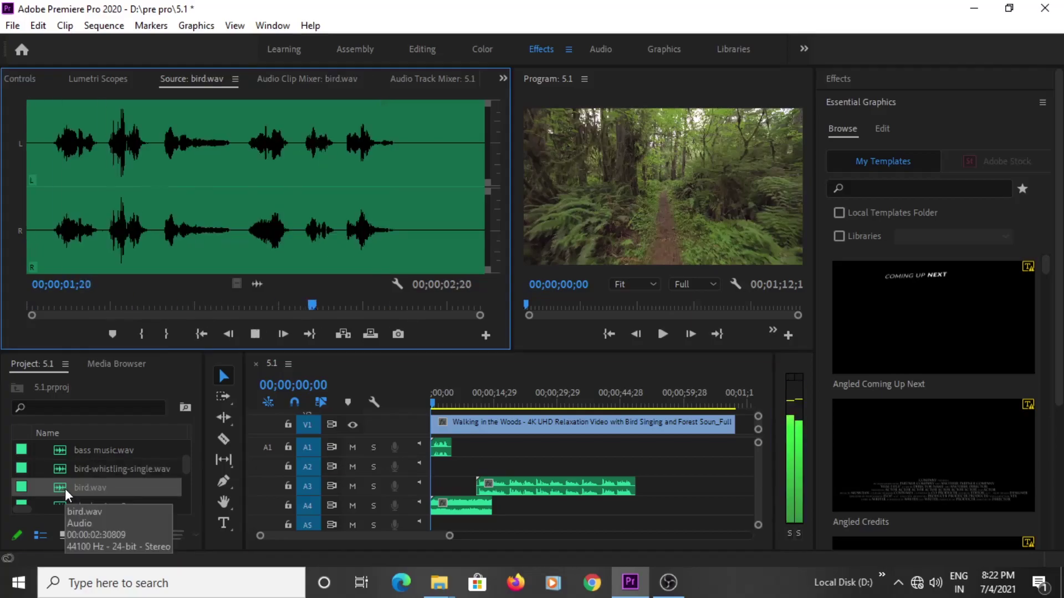
pyautogui.moveTo(65, 489); pyautogui.dragTo(496, 448)
pyautogui.scroll(-1, 105, 477)
pyautogui.moveTo(64, 469); pyautogui.dragTo(470, 448)
# Step: Place further nature sounds on A5 and A6, ending with birds-in-the-amazonian-rainforest.wav on A6 where the A5 clip ends
pyautogui.scroll(-1, 159, 486)
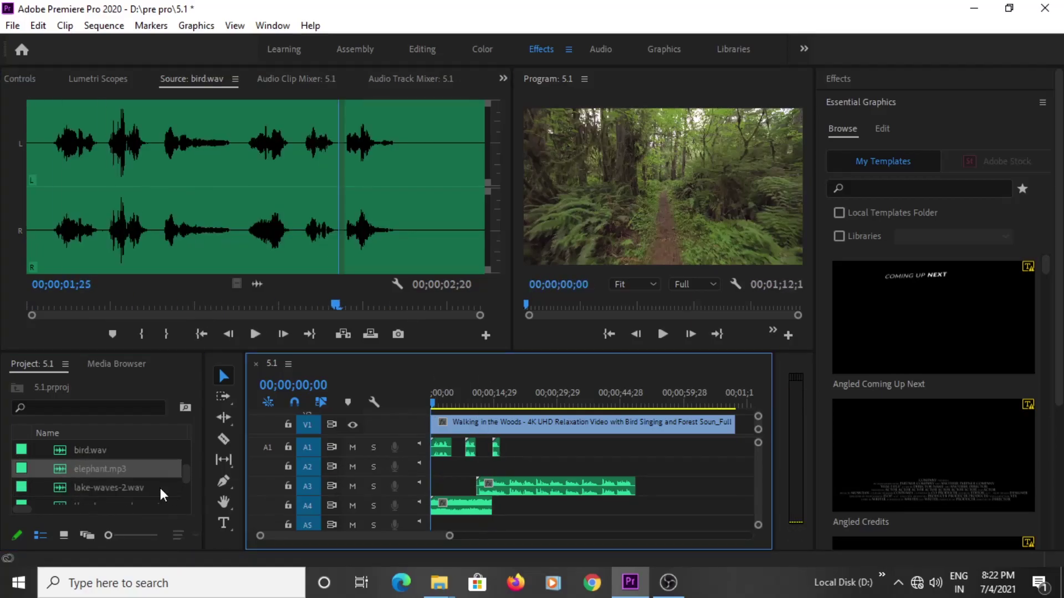
pyautogui.scroll(-1, 90, 487)
pyautogui.moveTo(63, 488); pyautogui.dragTo(452, 524)
pyautogui.scroll(-2, 763, 522)
pyautogui.moveTo(64, 488); pyautogui.dragTo(501, 491)
pyautogui.scroll(-1, 88, 477)
pyautogui.moveTo(64, 469); pyautogui.dragTo(672, 490)
pyautogui.scroll(-1, 89, 476)
pyautogui.doubleClick(64, 488)
pyautogui.click(717, 515)
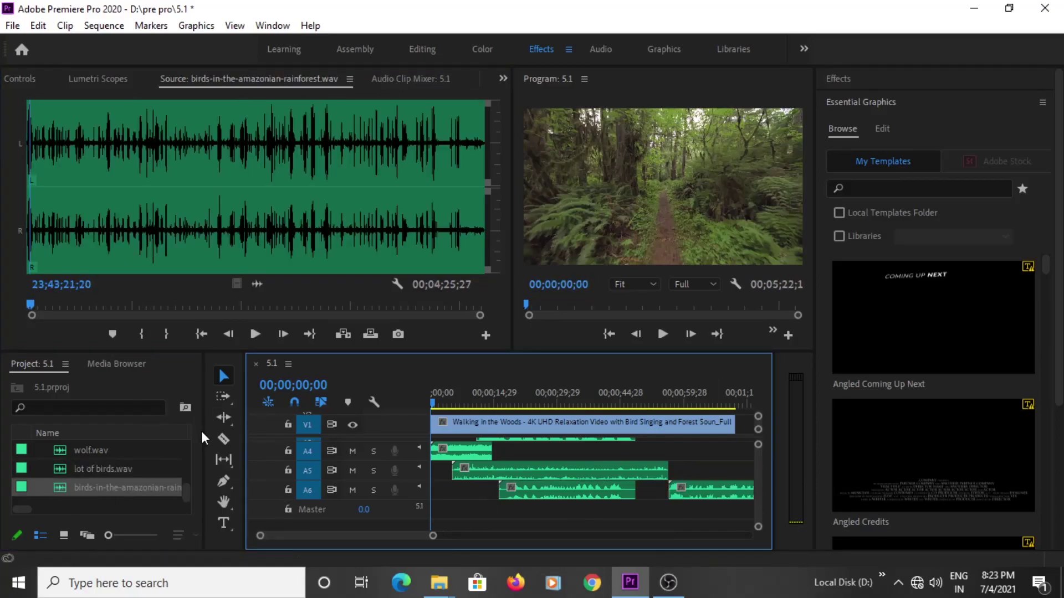
# Step: Enlarge the timeline area so all six audio tracks show, and scrub the sequence to about 32 seconds
pyautogui.moveTo(203, 352); pyautogui.dragTo(113, 280)
pyautogui.moveTo(815, 417); pyautogui.dragTo(922, 416)
pyautogui.moveTo(774, 426); pyautogui.dragTo(860, 426)
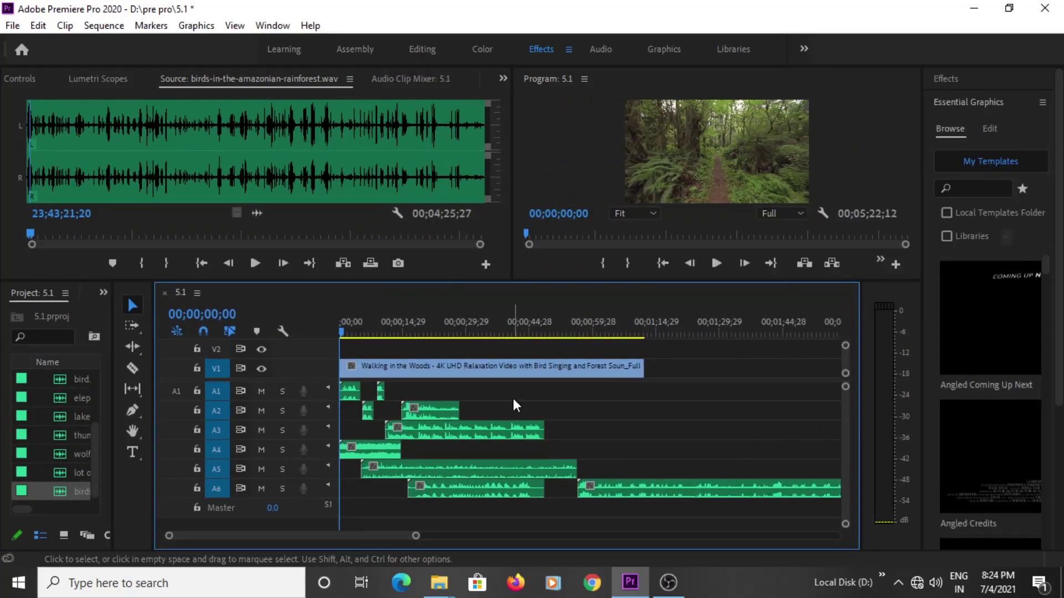
pyautogui.moveTo(351, 330); pyautogui.dragTo(480, 347)
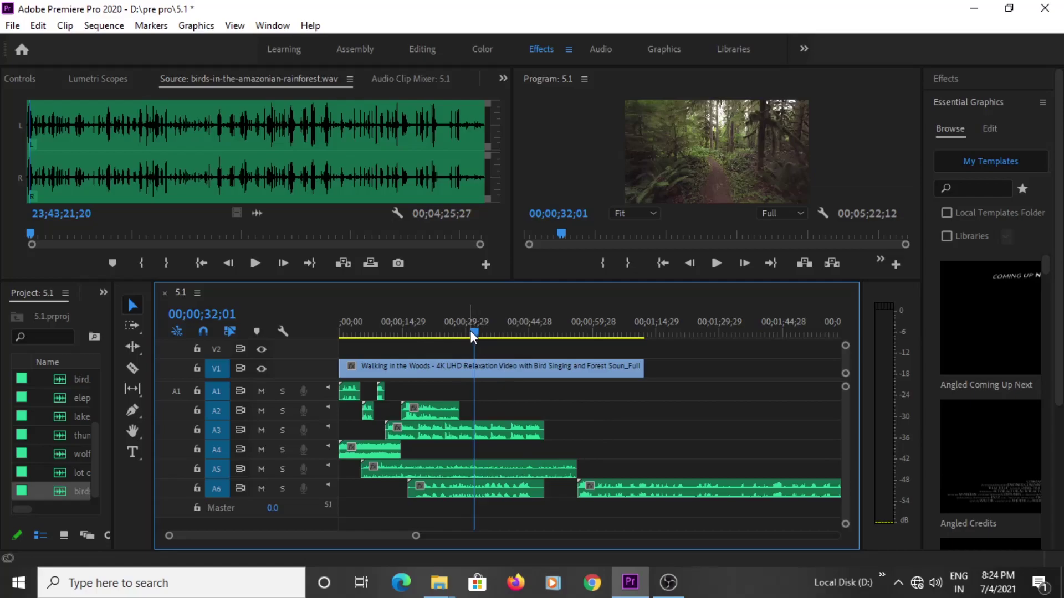
# Step: Shift the long A6 bird clip to start at the video's end and move the short A1 clip to A6 near the start
pyautogui.moveTo(609, 489); pyautogui.dragTo(674, 488)
pyautogui.press('Home')
pyautogui.press('=')
pyautogui.press('=')
pyautogui.moveTo(508, 391); pyautogui.dragTo(374, 488)
pyautogui.press('-')
pyautogui.press('space')
# Step: Repeat the A4 clip back to back across the whole video and copy the first A1 clip to A2 at about 53 seconds
pyautogui.moveTo(470, 410); pyautogui.dragTo(635, 457)
pyautogui.press('-')
pyautogui.moveTo(493, 449); pyautogui.dragTo(618, 449)
pyautogui.click(368, 324)
pyautogui.moveTo(372, 405); pyautogui.dragTo(576, 411)
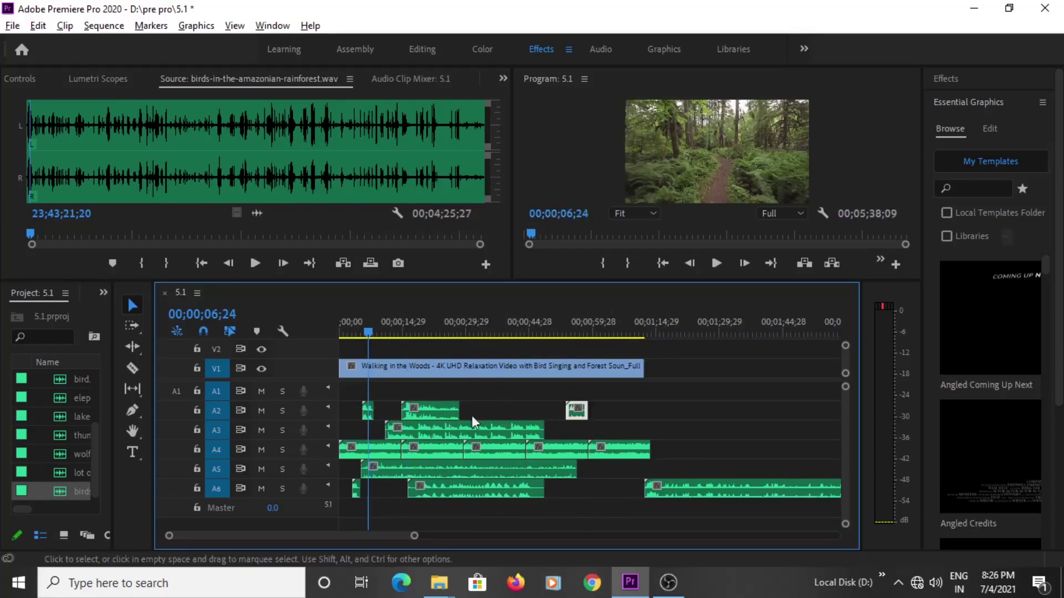
# Step: Preview the mix from several points and copy the A2 clip at about 53 seconds to A1 at about 61 seconds
pyautogui.click(562, 327)
pyautogui.click(497, 333)
pyautogui.press('space')
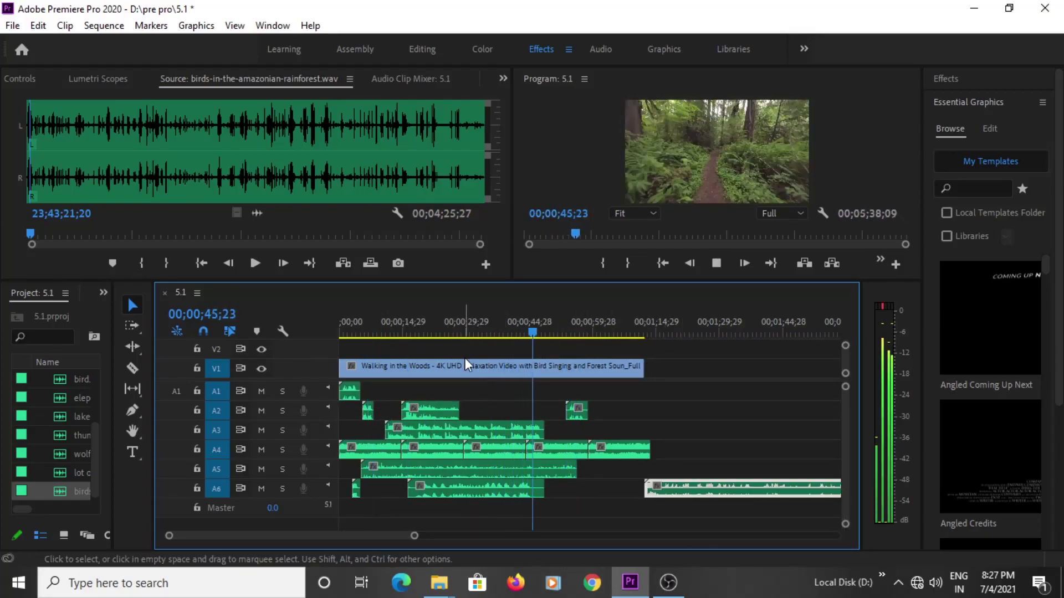
pyautogui.click(438, 331)
pyautogui.moveTo(576, 410); pyautogui.dragTo(600, 399)
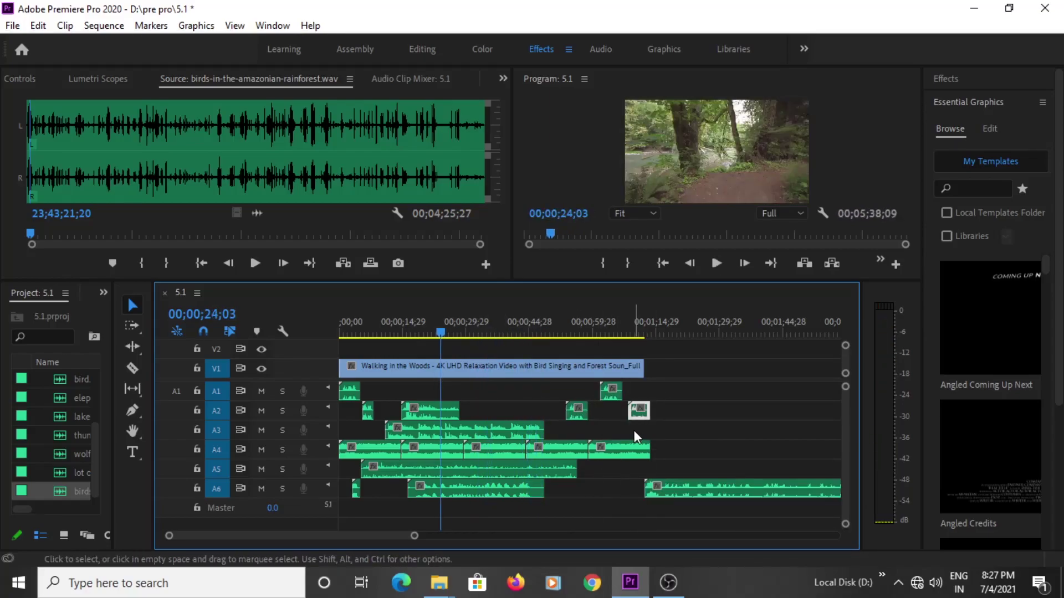
# Step: Preview the mix, remove the audio beyond the video's end and move the longer A2 clip to A3 at about 53 seconds
pyautogui.click(469, 331)
pyautogui.press('space')
pyautogui.click(564, 333)
pyautogui.moveTo(564, 336); pyautogui.dragTo(357, 336)
pyautogui.hotkey('ctrl', 'z')
pyautogui.press('space')
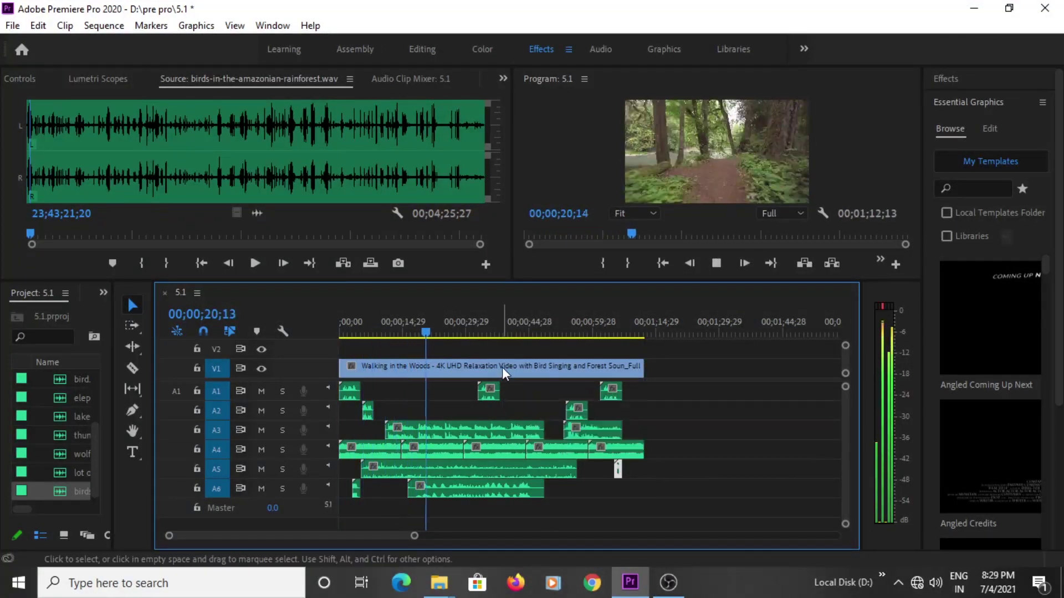
# Step: Fill the gaps on A1 and A2 with more short sound clips and play the sequence from the start
pyautogui.moveTo(498, 392); pyautogui.dragTo(412, 391)
pyautogui.press('Home')
pyautogui.press('space')
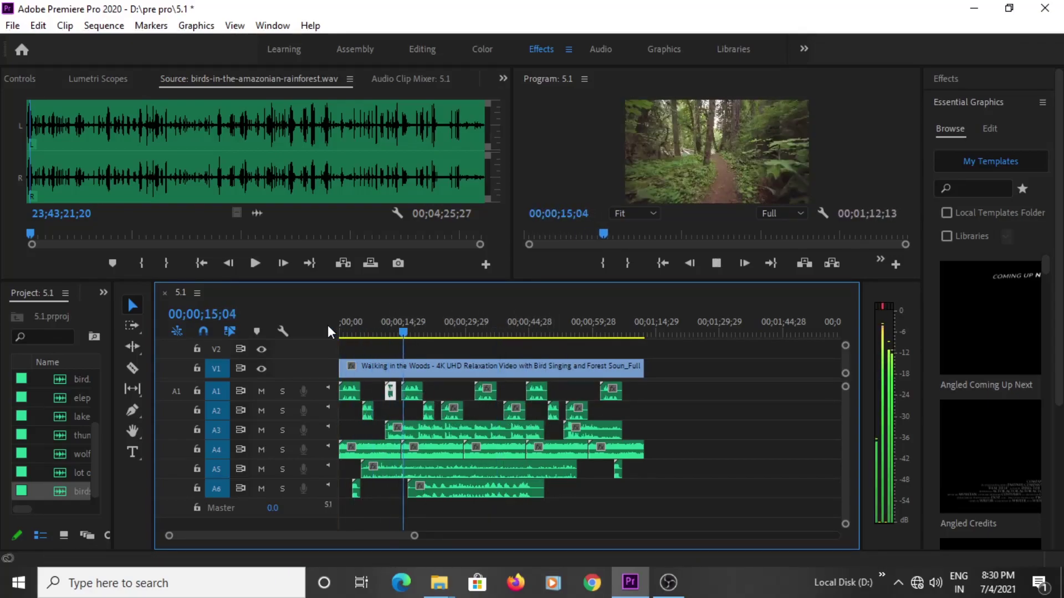
pyautogui.press('space')
pyautogui.press('Home')
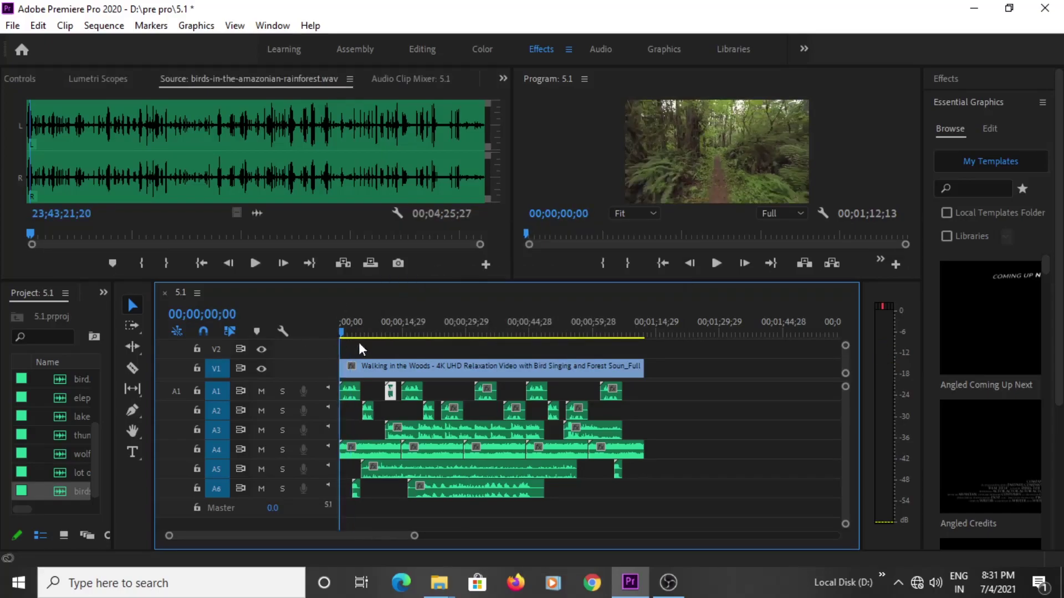
# Step: Show the Audio Track Mixer for the sequence and place the playhead near the start
pyautogui.moveTo(340, 333); pyautogui.dragTo(413, 334)
pyautogui.click(272, 25)
pyautogui.click(294, 195)
pyautogui.click(592, 429)
pyautogui.click(346, 332)
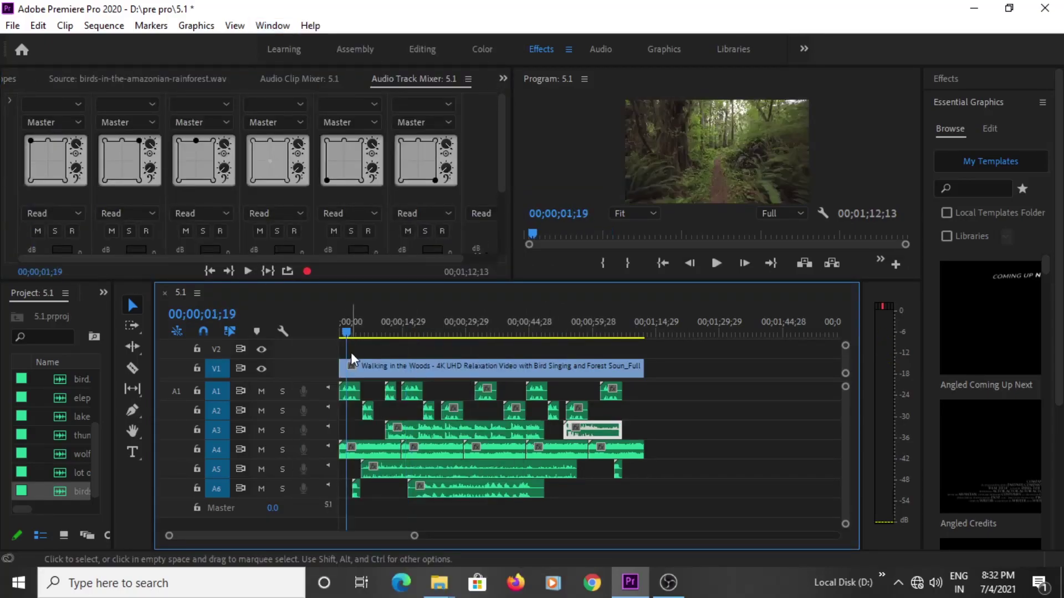
# Step: Review the clips arranged on the lower audio tracks, ending with the playhead at the sequence start
pyautogui.click(365, 332)
pyautogui.click(366, 450)
pyautogui.click(443, 485)
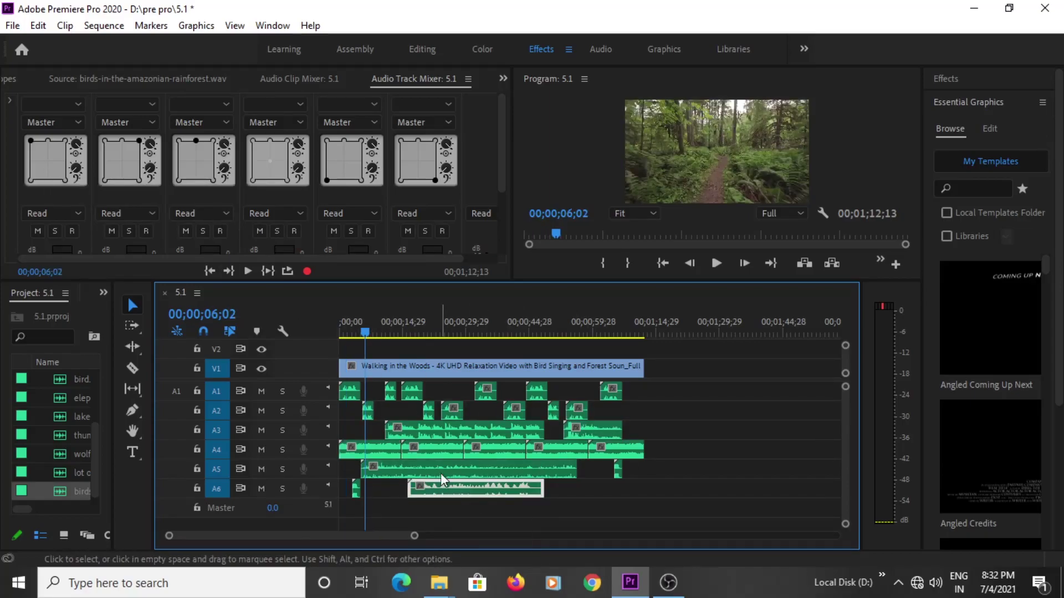
pyautogui.click(346, 333)
pyautogui.click(341, 333)
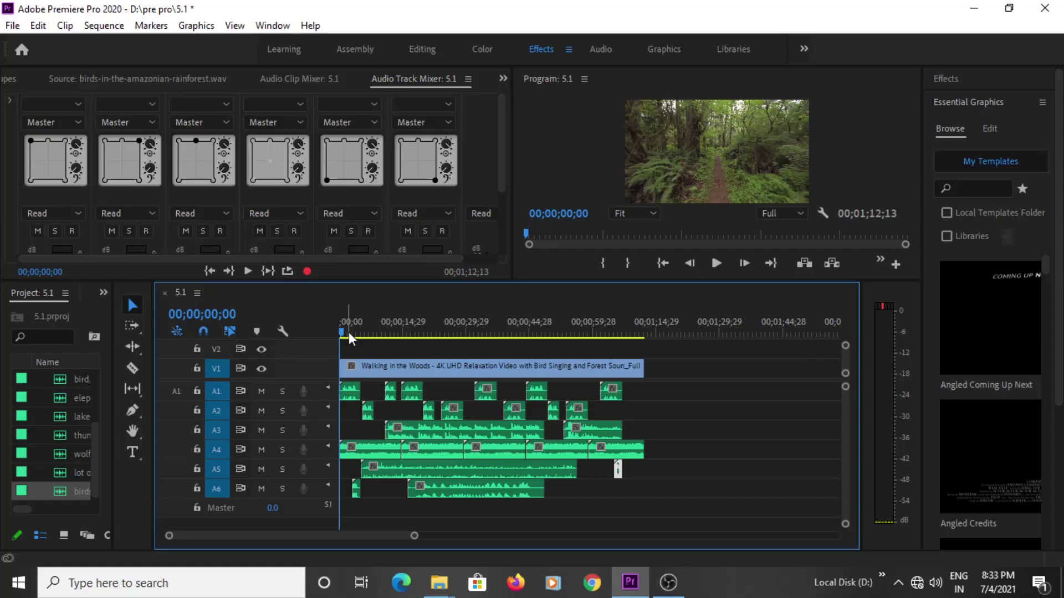
pyautogui.click(347, 333)
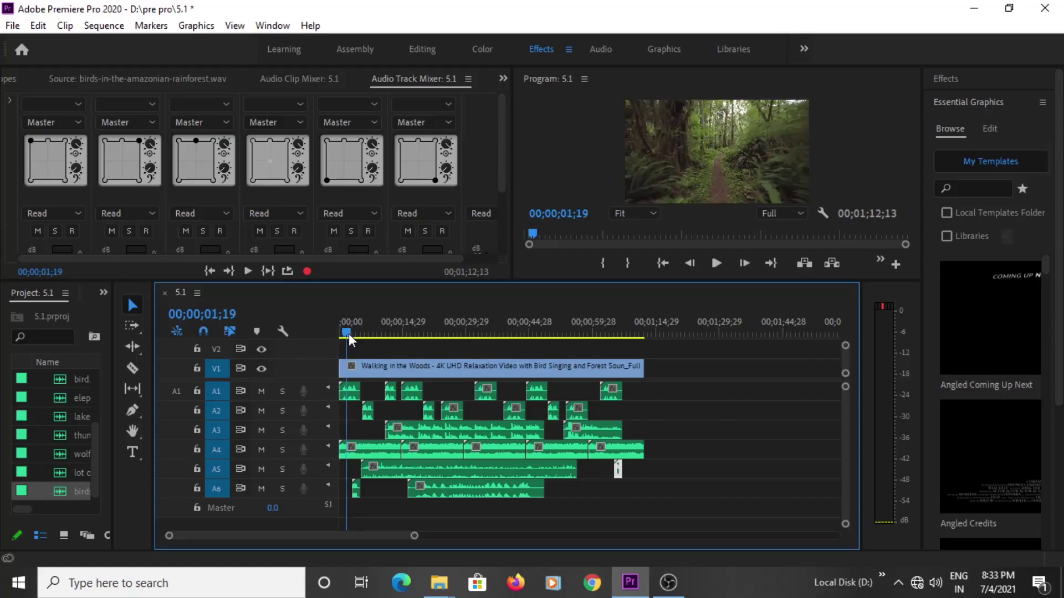
pyautogui.click(336, 335)
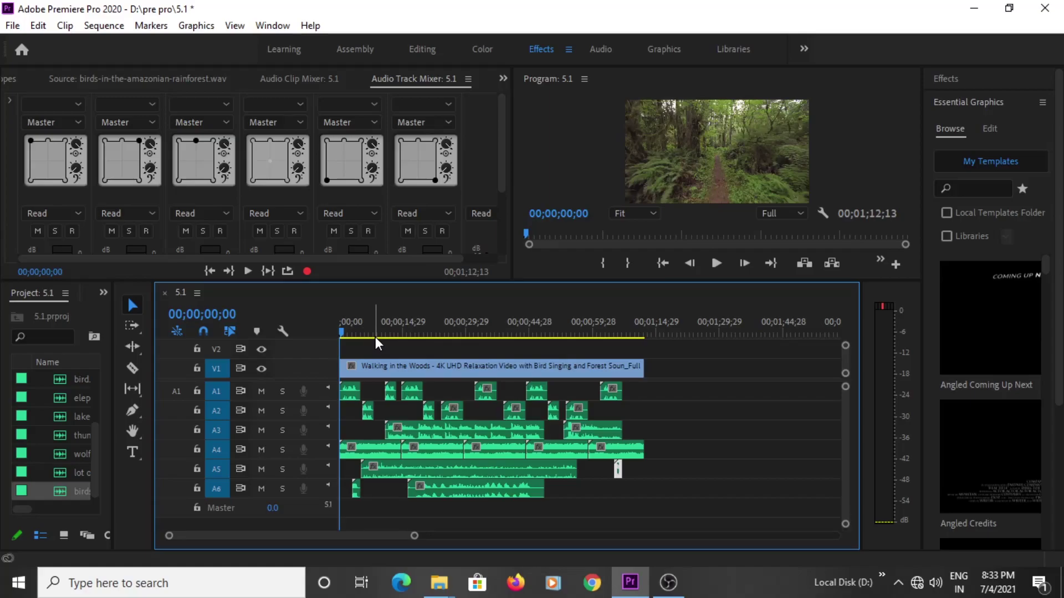
pyautogui.moveTo(357, 332); pyautogui.dragTo(336, 330)
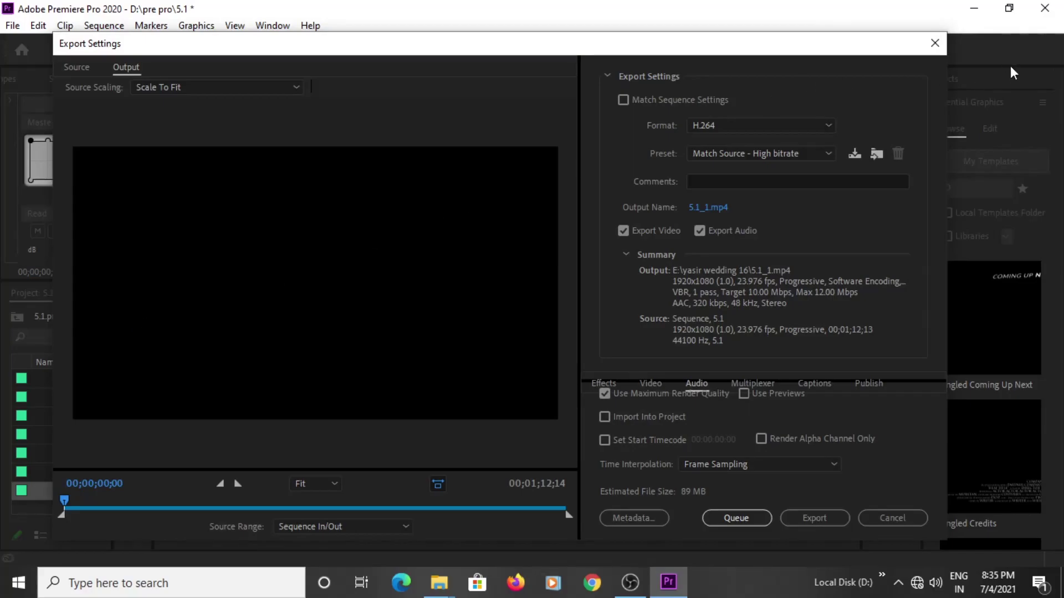
pyautogui.click(944, 49)
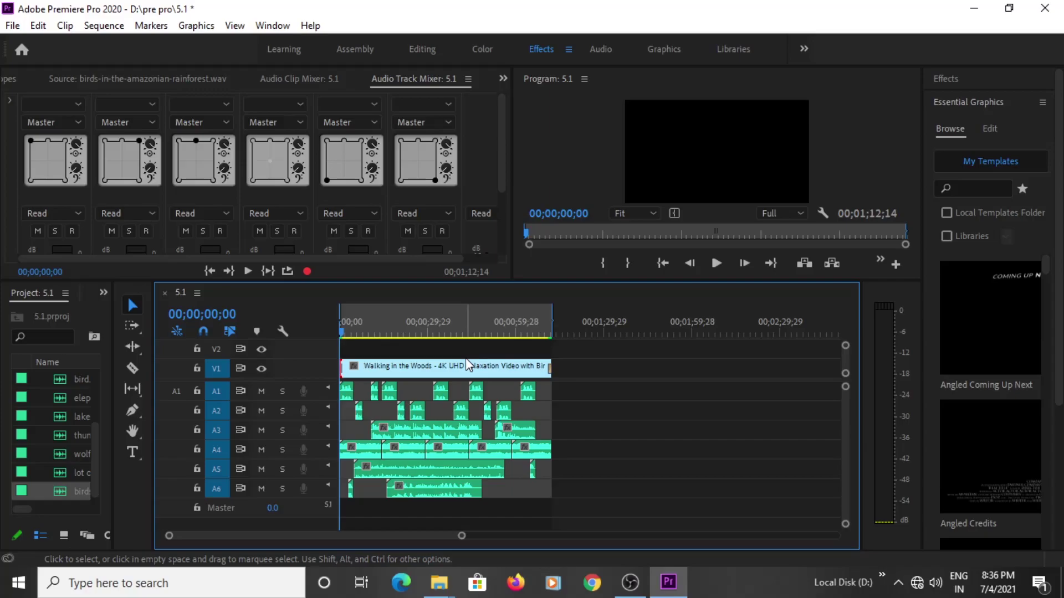
pyautogui.click(12, 28)
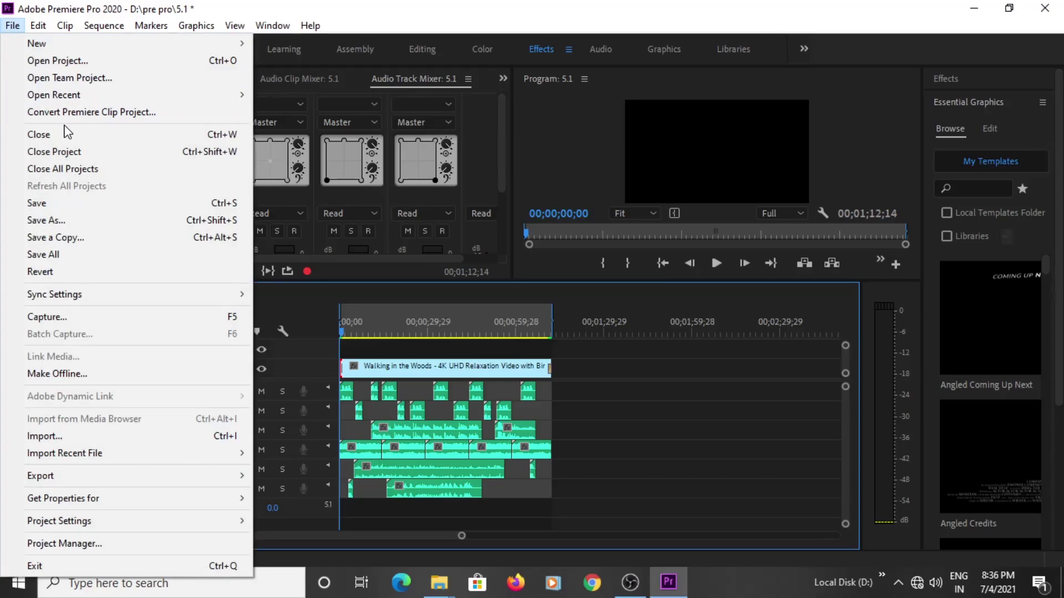
pyautogui.moveTo(132, 481)
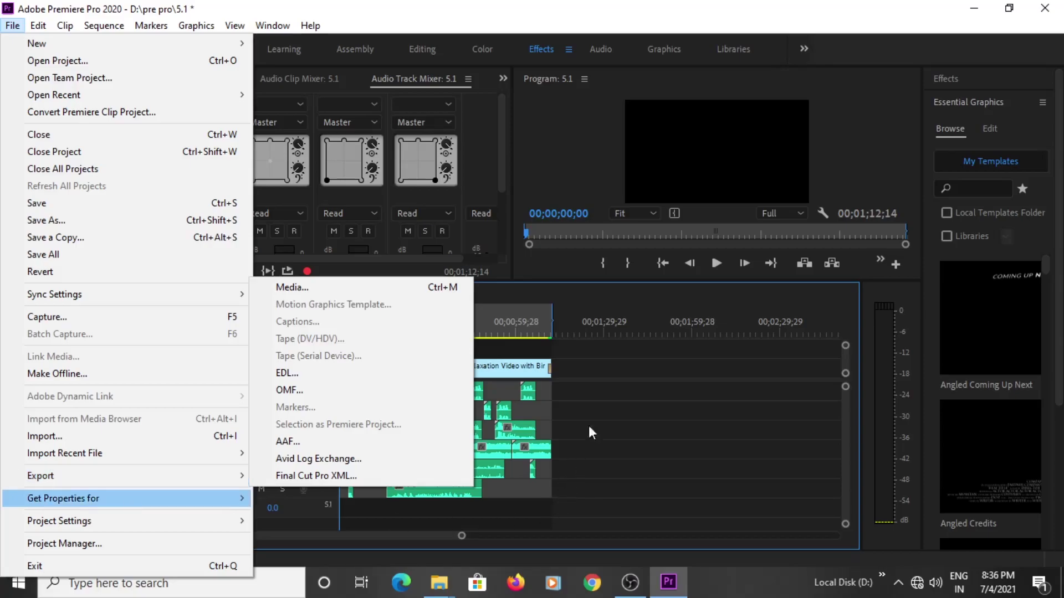
pyautogui.click(583, 339)
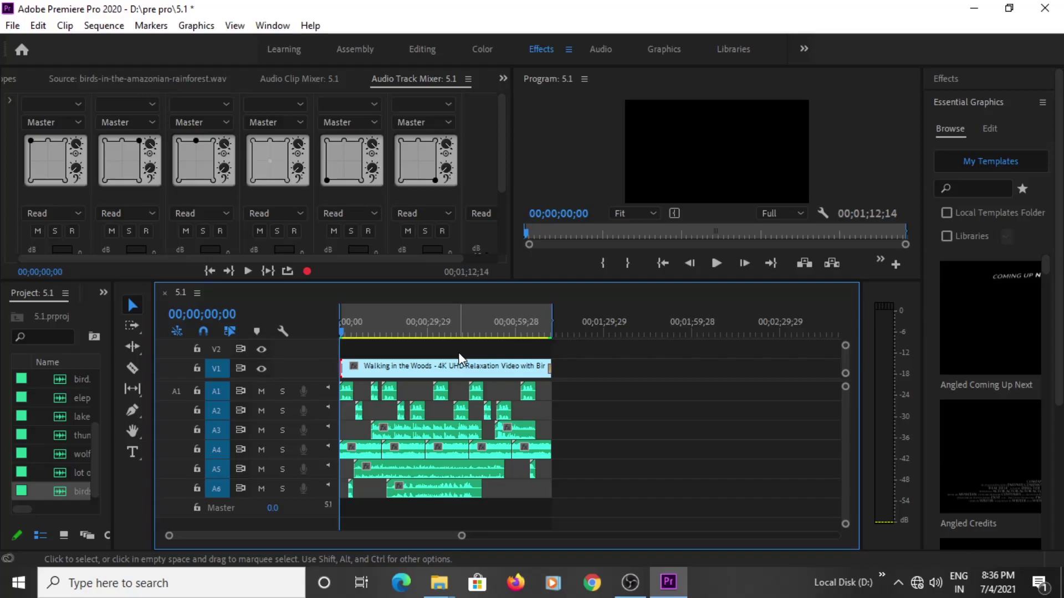
# Step: Start a media export of the sequence using the H.264 format
pyautogui.click(13, 25)
pyautogui.moveTo(38, 25)
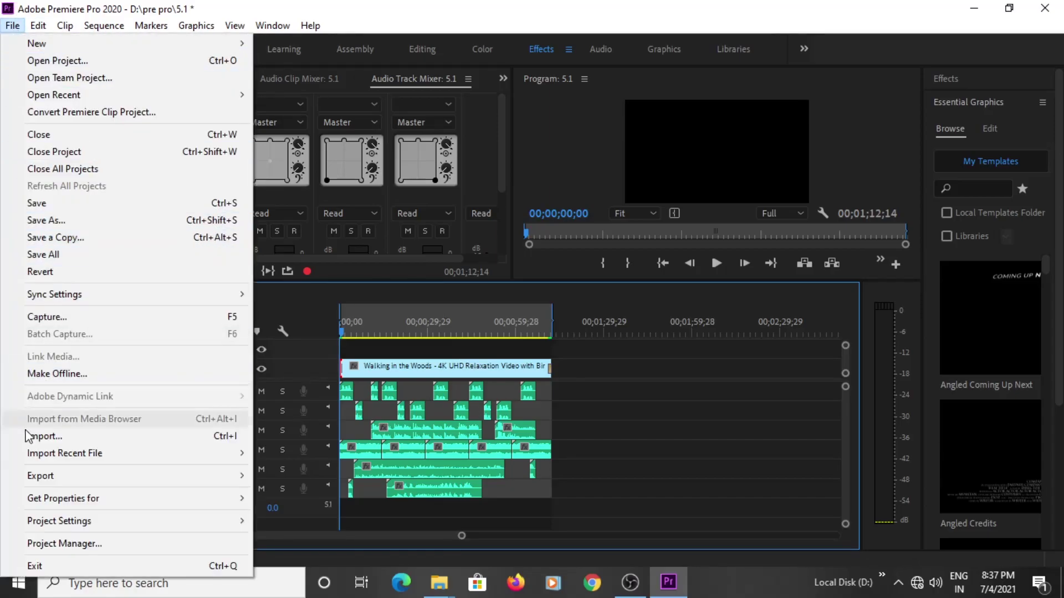
pyautogui.moveTo(66, 485)
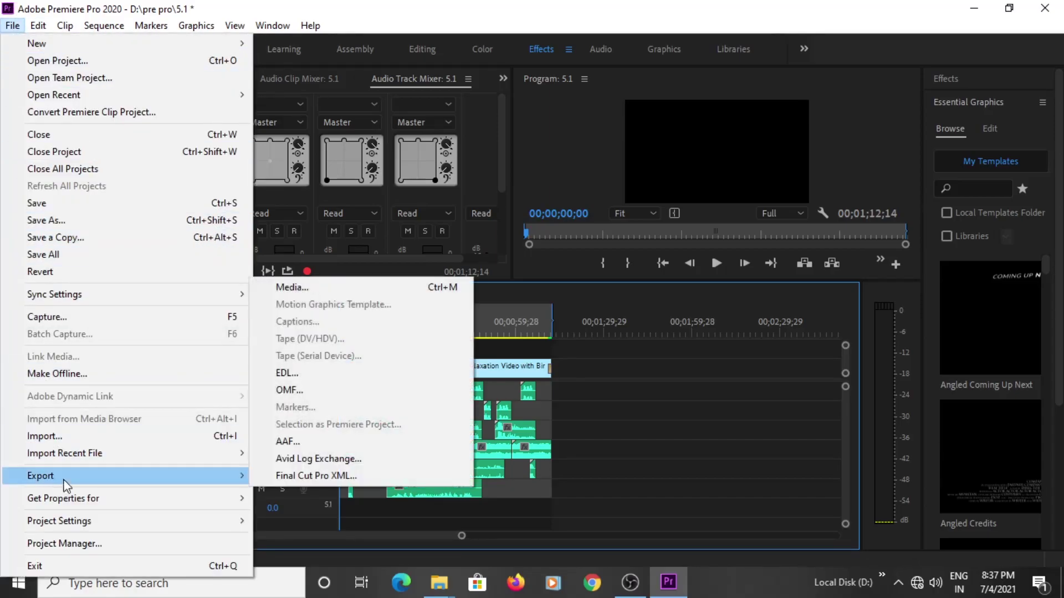
pyautogui.click(308, 291)
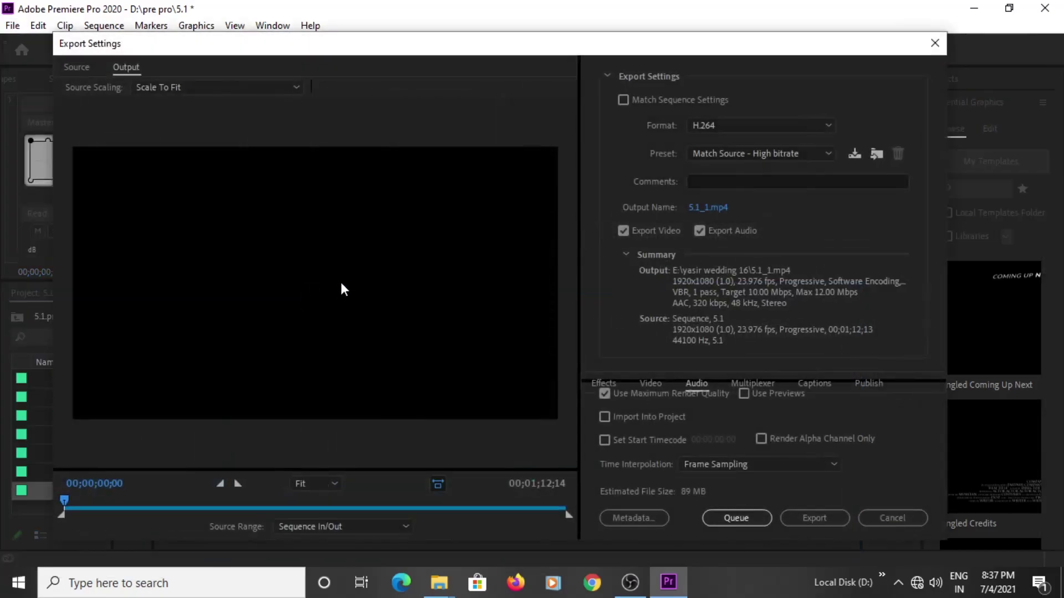
pyautogui.click(715, 125)
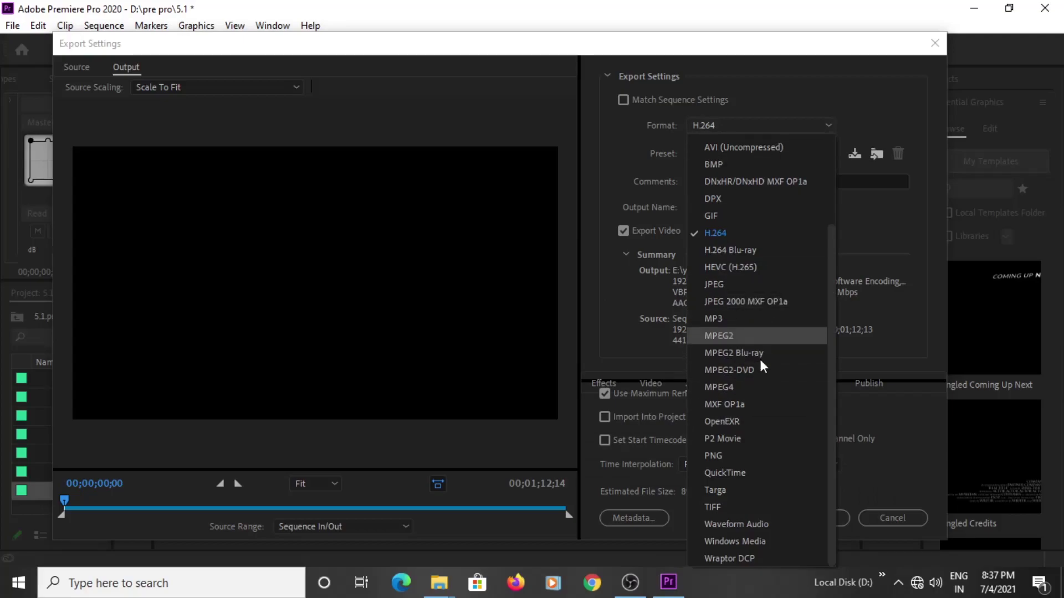
pyautogui.click(730, 236)
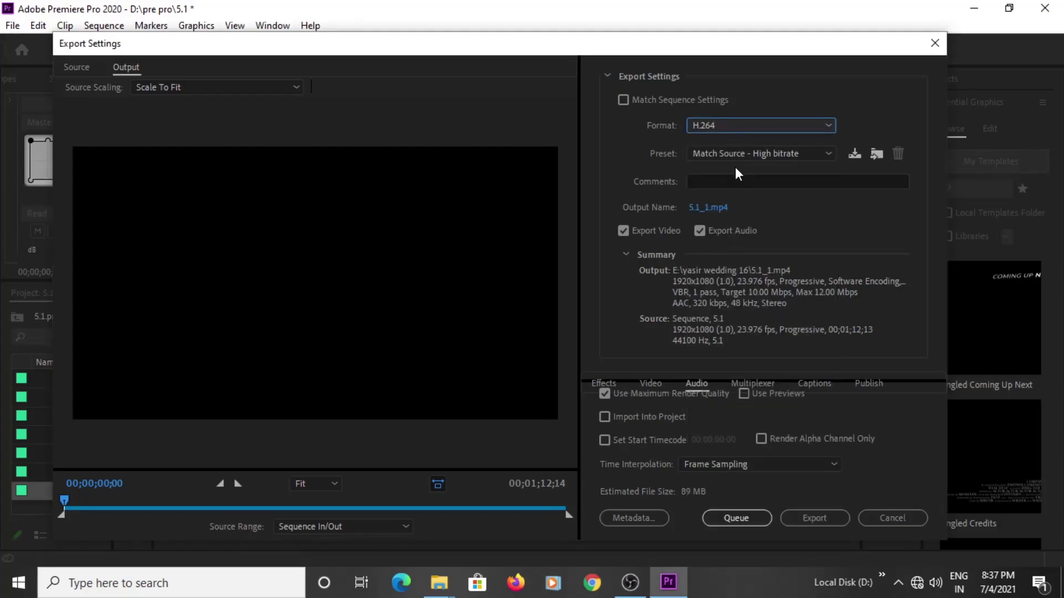
# Step: Set the export's output location to the Desktop with the file name 5.1
pyautogui.click(709, 209)
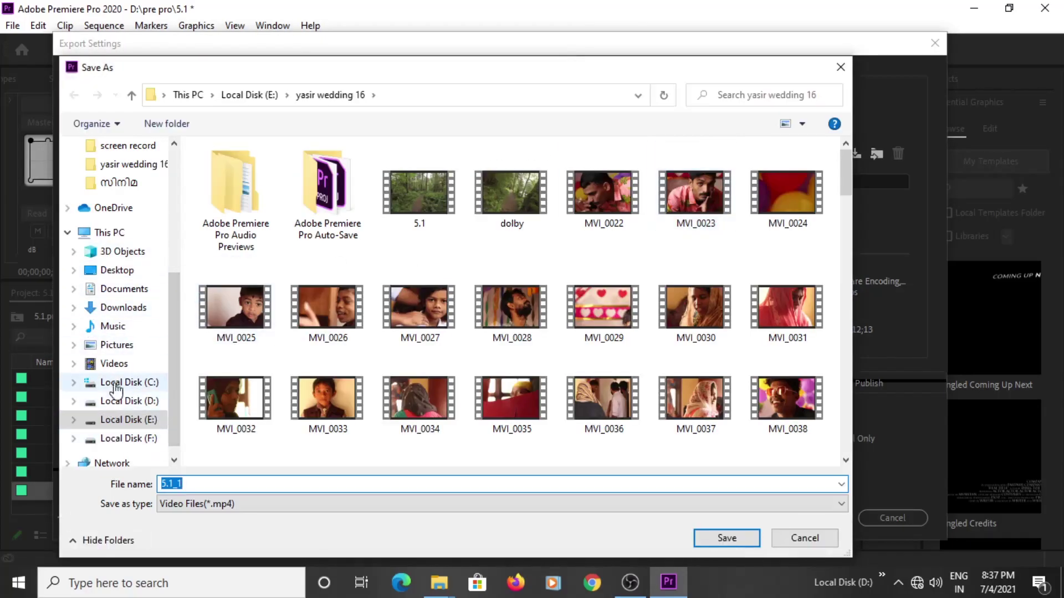
pyautogui.click(124, 270)
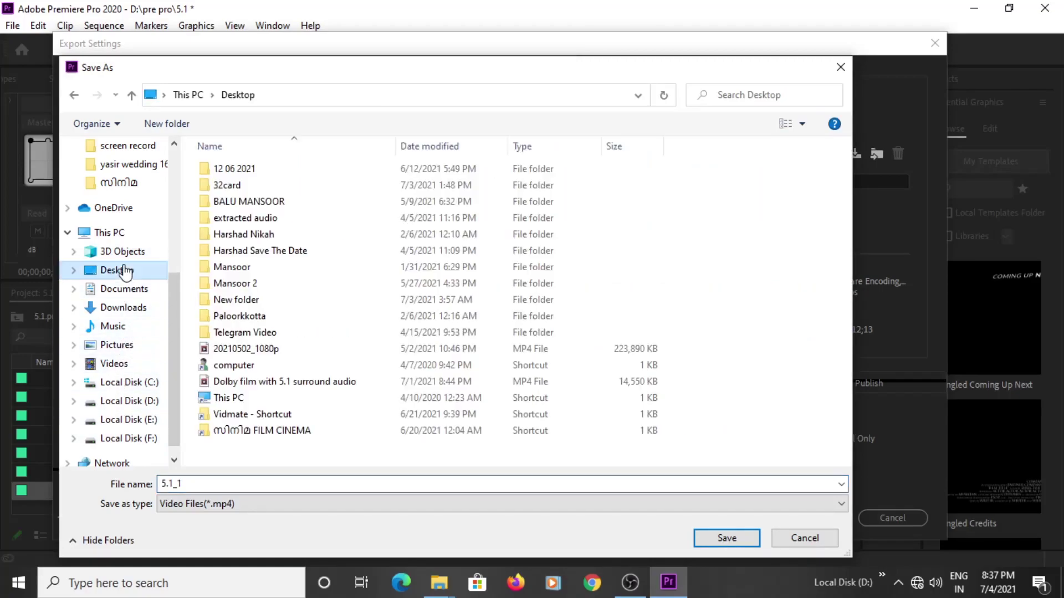
pyautogui.doubleClick(188, 484)
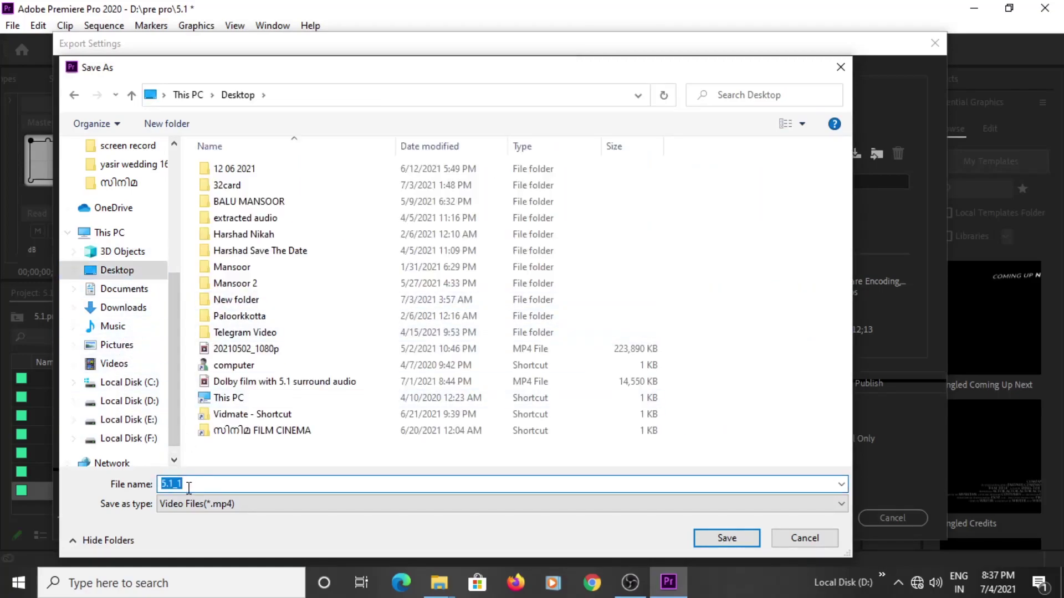
pyautogui.click(192, 486)
pyautogui.press('BackSpace')
pyautogui.press('BackSpace')
pyautogui.click(723, 537)
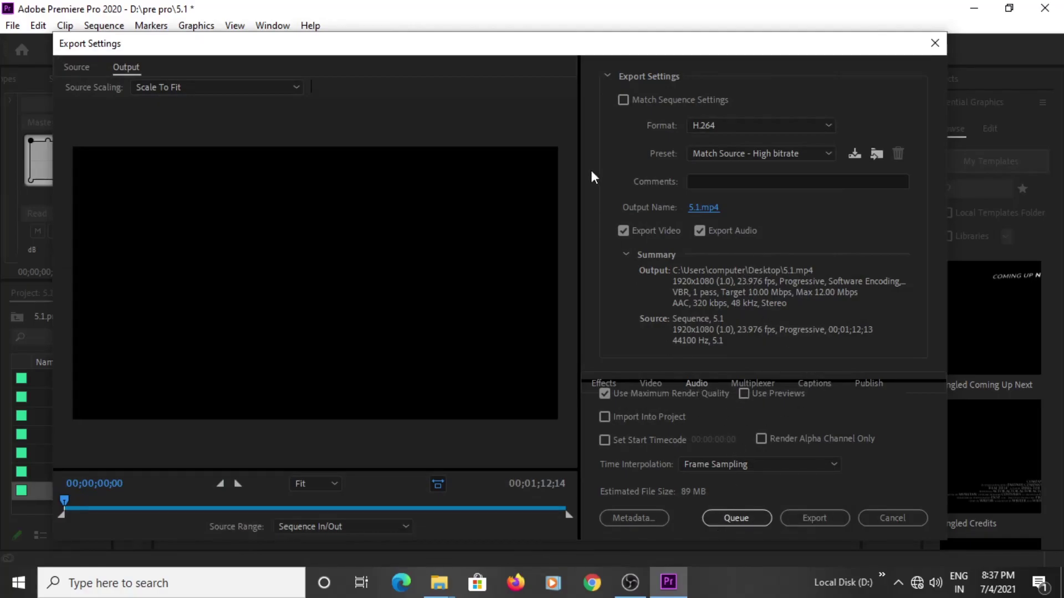
# Step: Set the export audio to the AAC format with 5.1 channels and check the bitrate setting
pyautogui.moveTo(556, 43); pyautogui.dragTo(542, 208)
pyautogui.moveTo(543, 88); pyautogui.dragTo(547, 34)
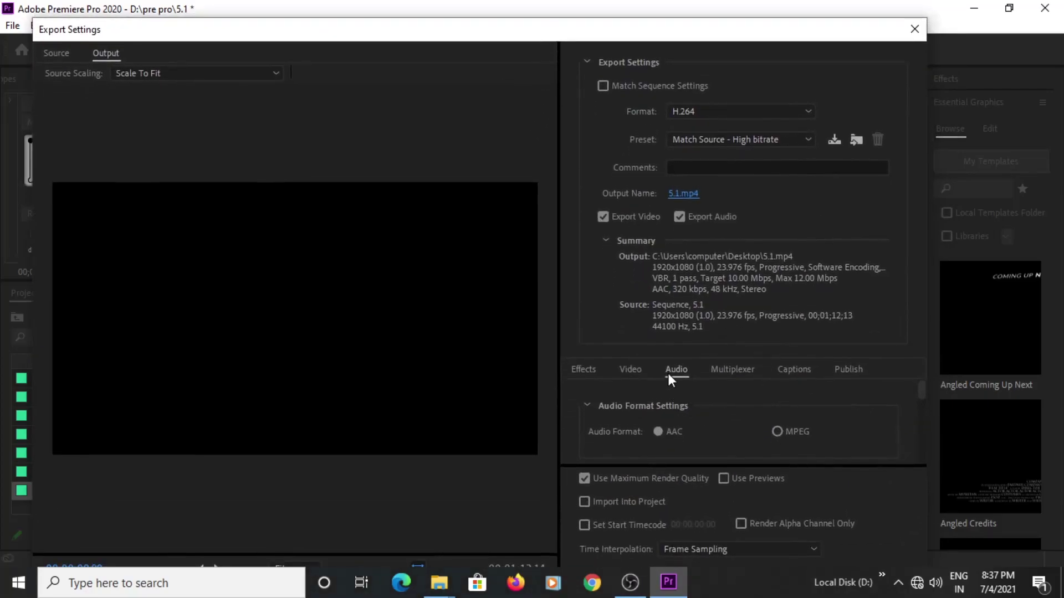
pyautogui.click(658, 431)
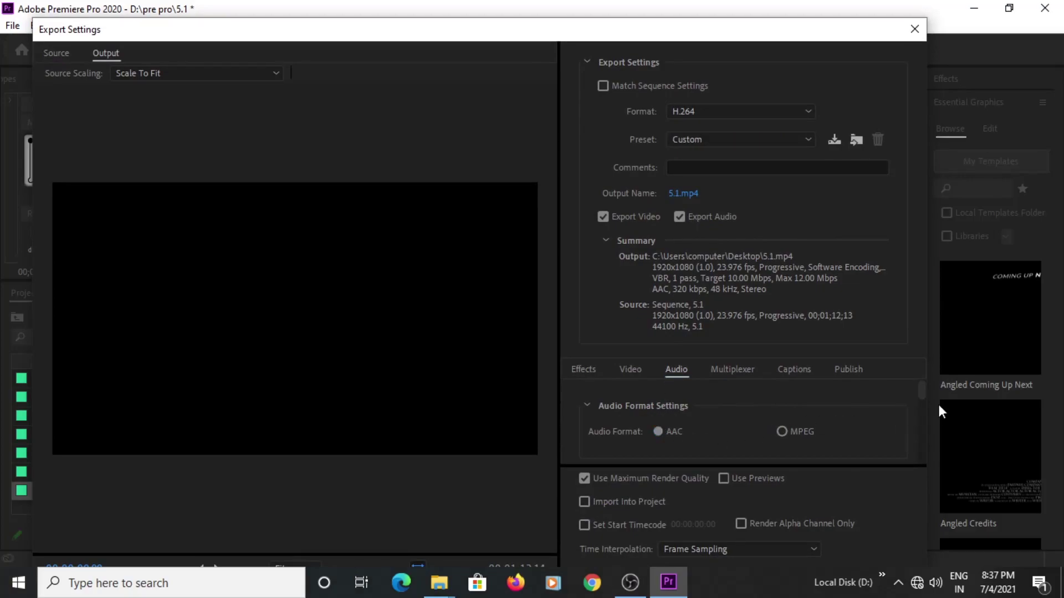
pyautogui.moveTo(920, 391); pyautogui.dragTo(925, 410)
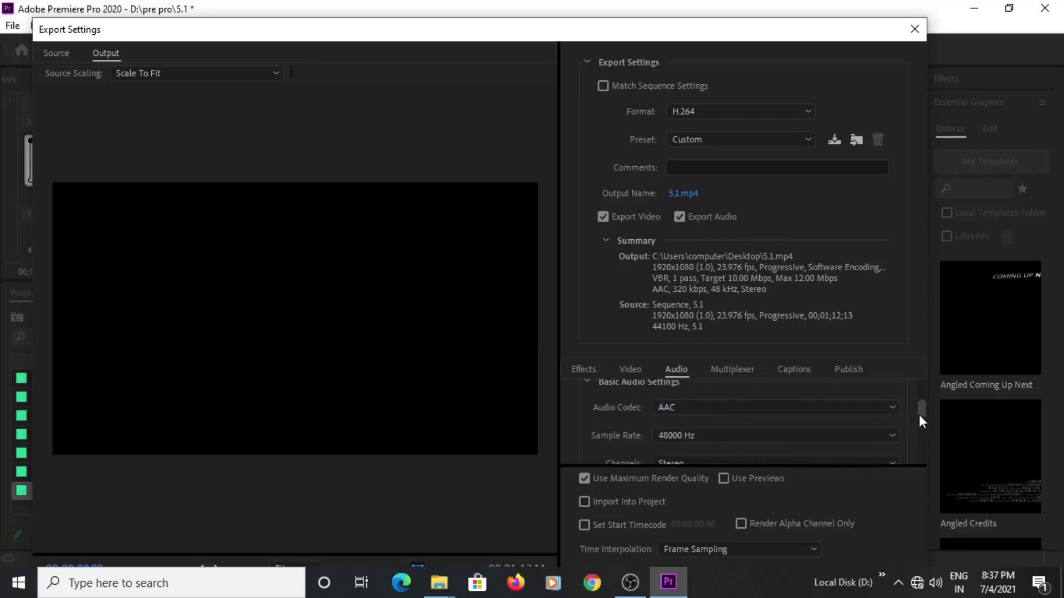
pyautogui.moveTo(918, 413); pyautogui.dragTo(919, 416)
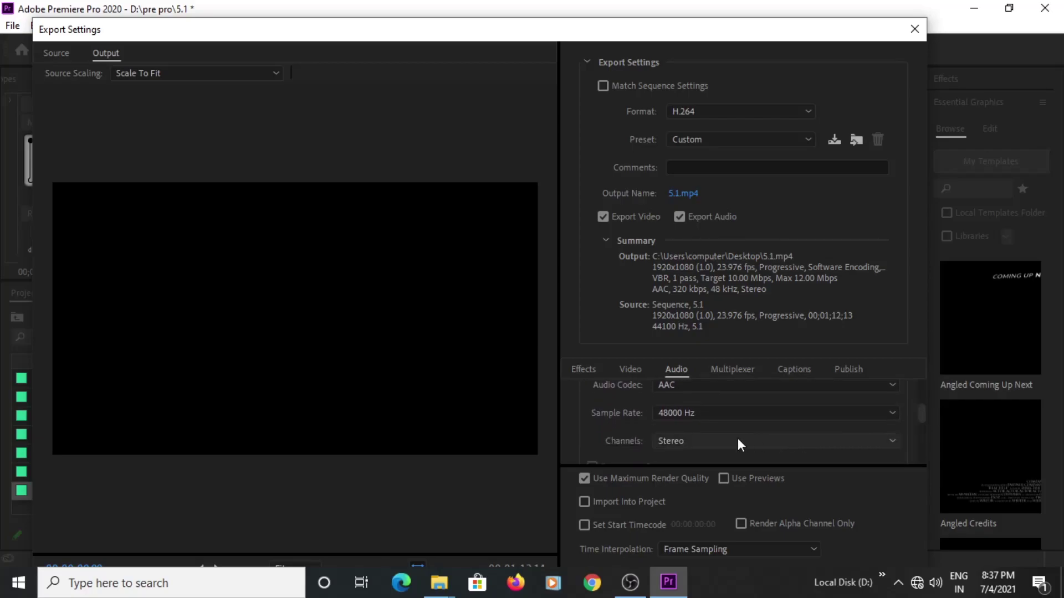
pyautogui.click(686, 439)
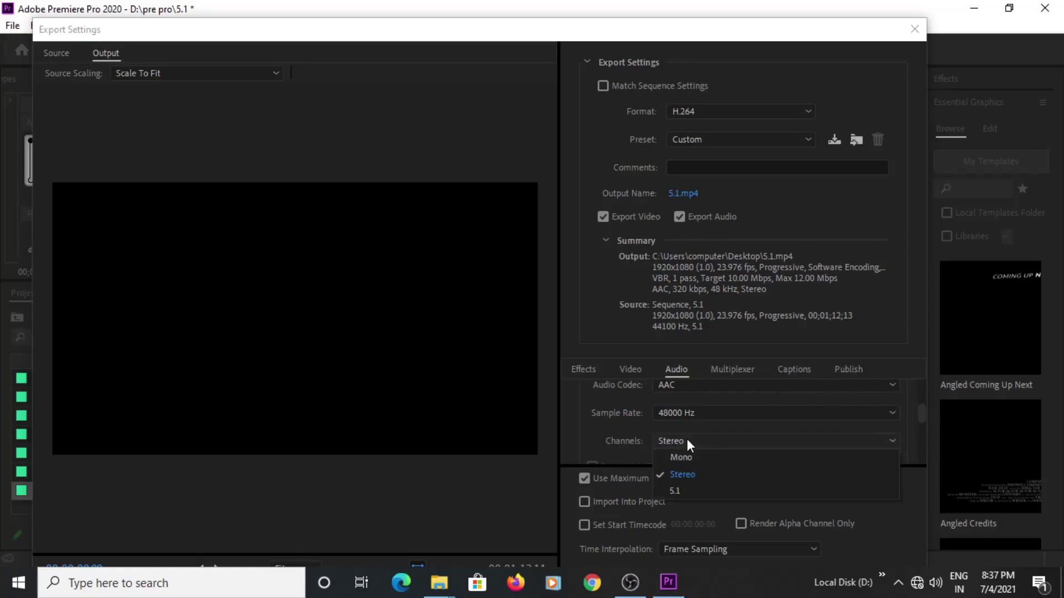
pyautogui.click(679, 493)
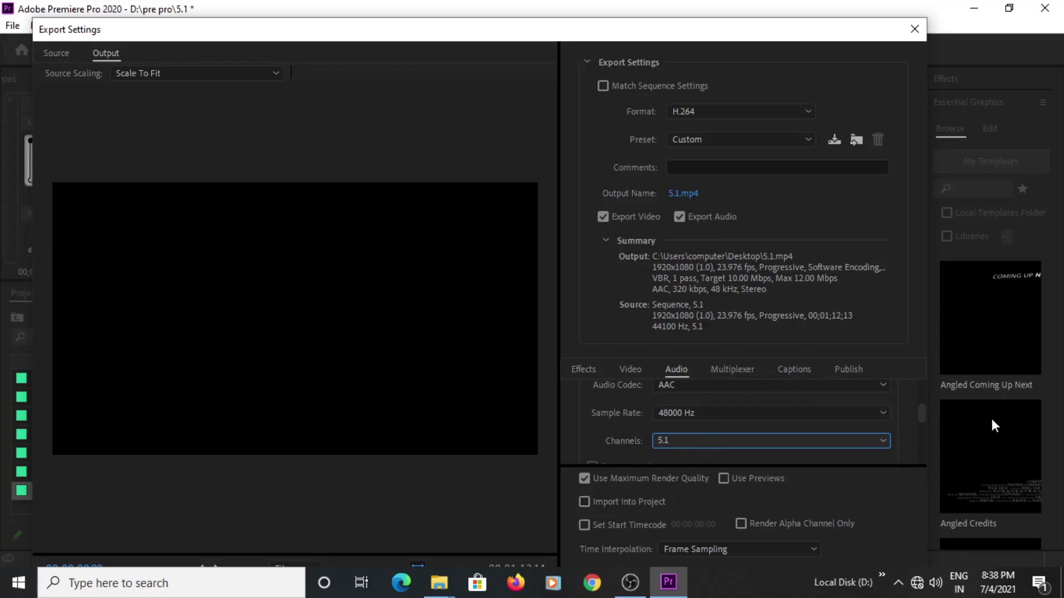
pyautogui.moveTo(922, 415); pyautogui.dragTo(805, 443)
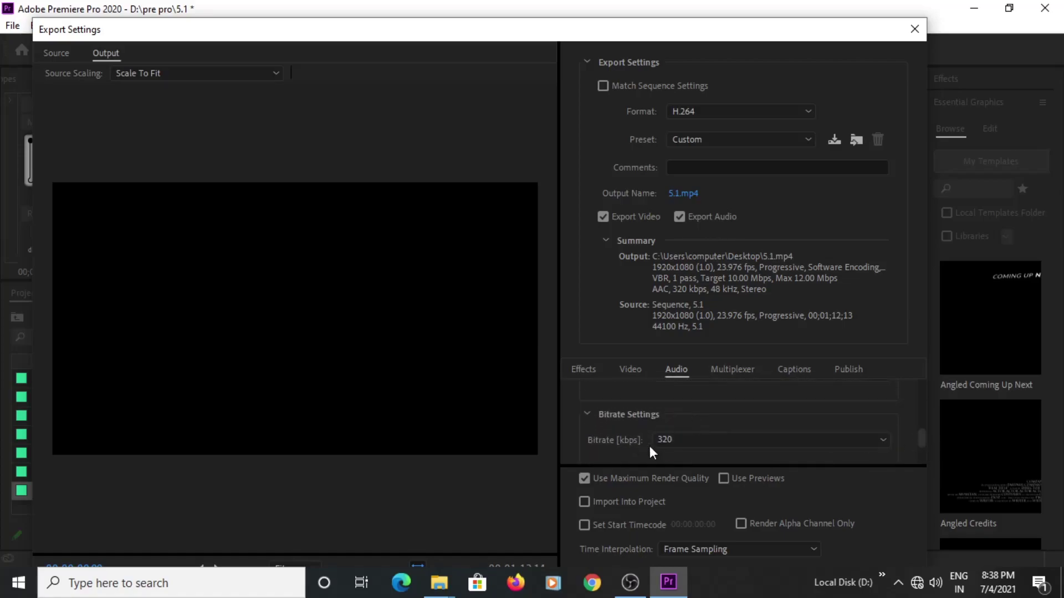
pyautogui.moveTo(923, 437); pyautogui.dragTo(921, 407)
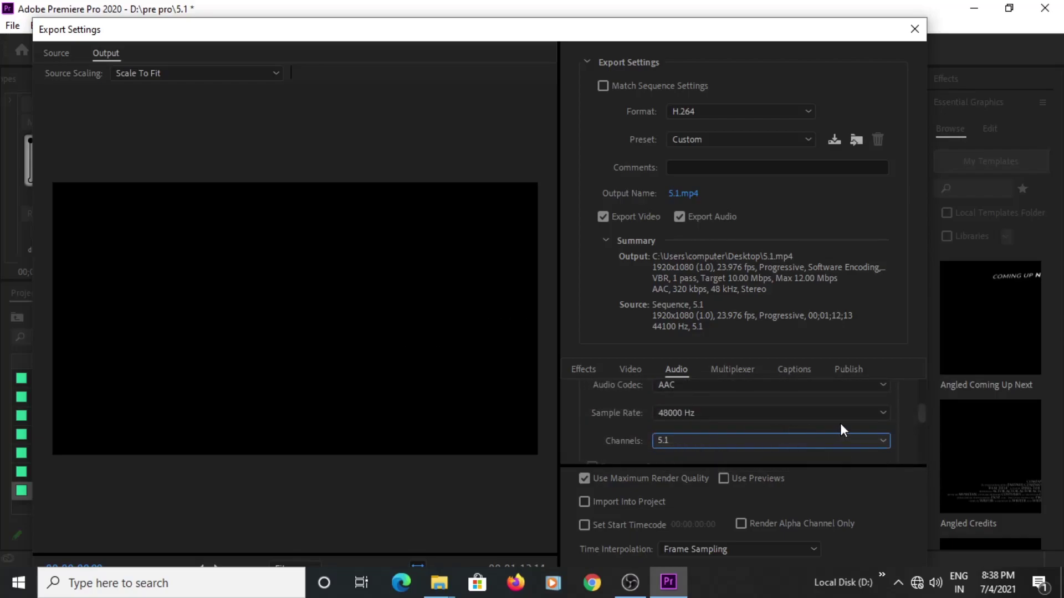
# Step: Choose 5.1 again as the channel layout in the export's audio settings
pyautogui.click(873, 439)
pyautogui.click(728, 491)
pyautogui.moveTo(923, 415); pyautogui.dragTo(924, 385)
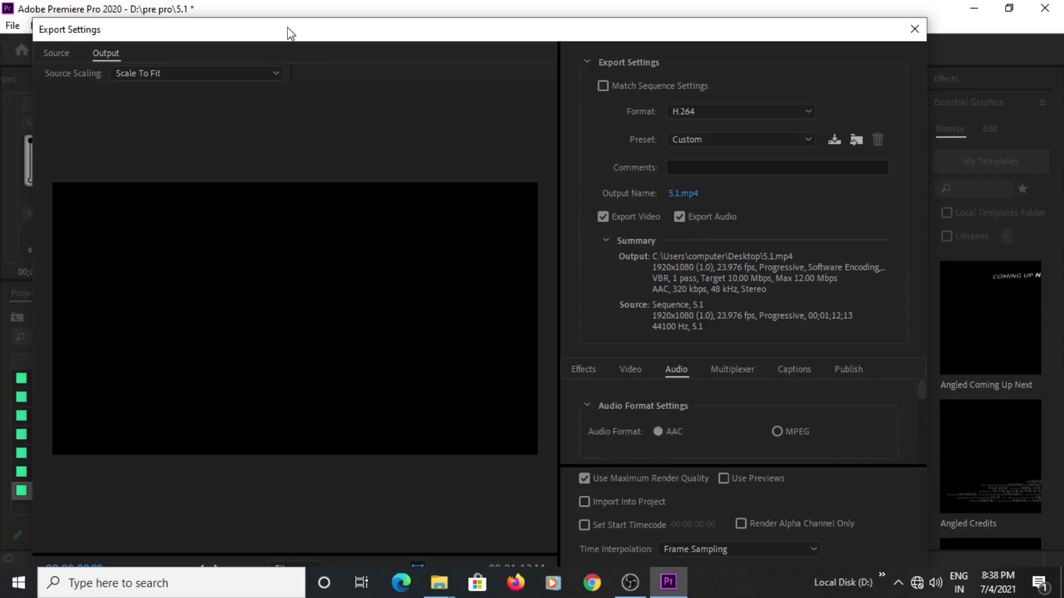
# Step: Set the export's source range to Sequence In/Out and export the sequence
pyautogui.moveTo(289, 23); pyautogui.dragTo(277, 184)
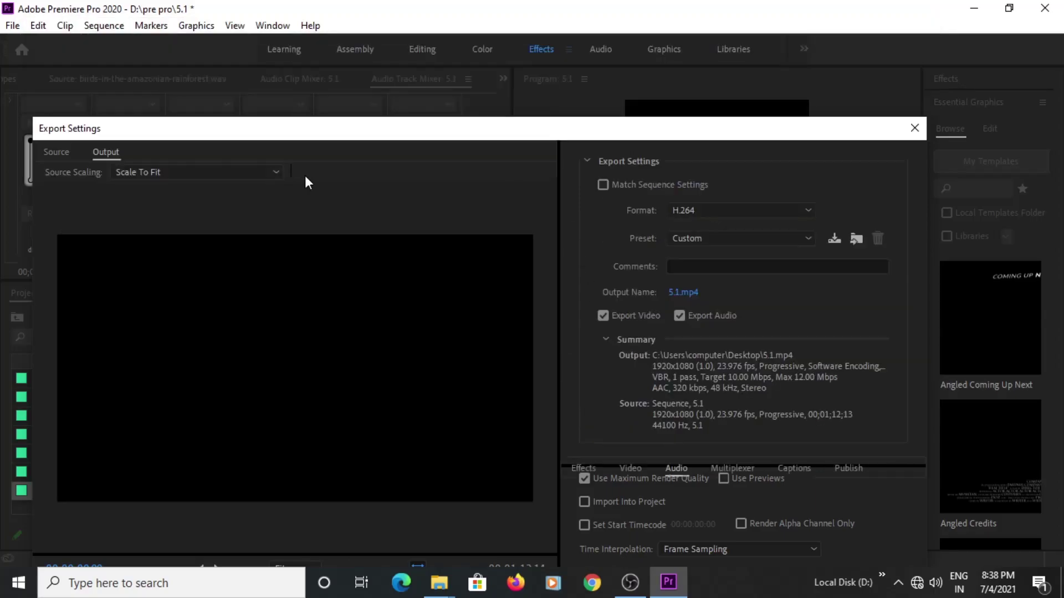
pyautogui.moveTo(368, 137); pyautogui.dragTo(375, 55)
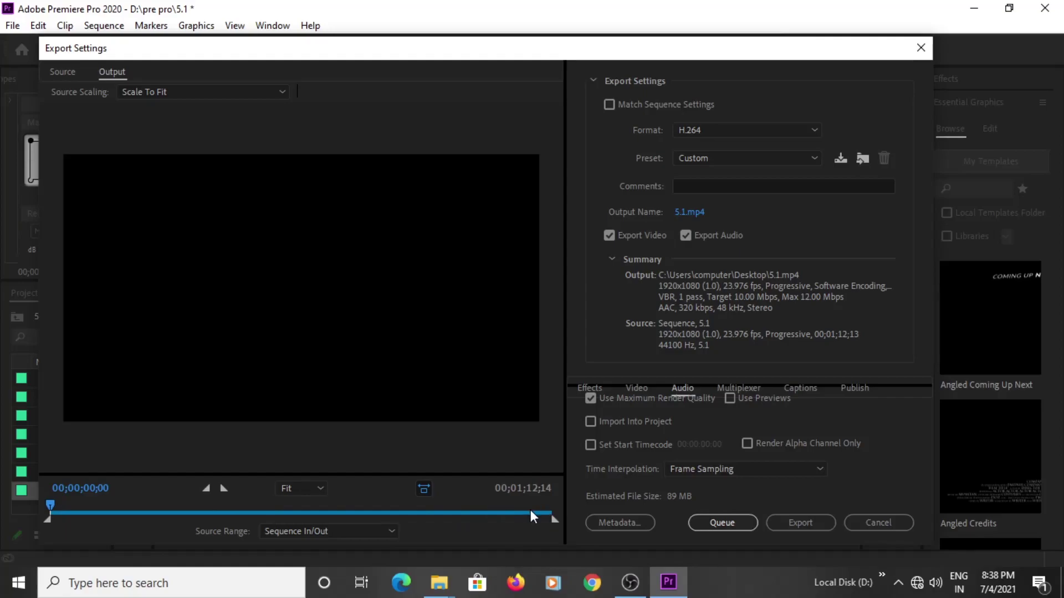
pyautogui.click(294, 535)
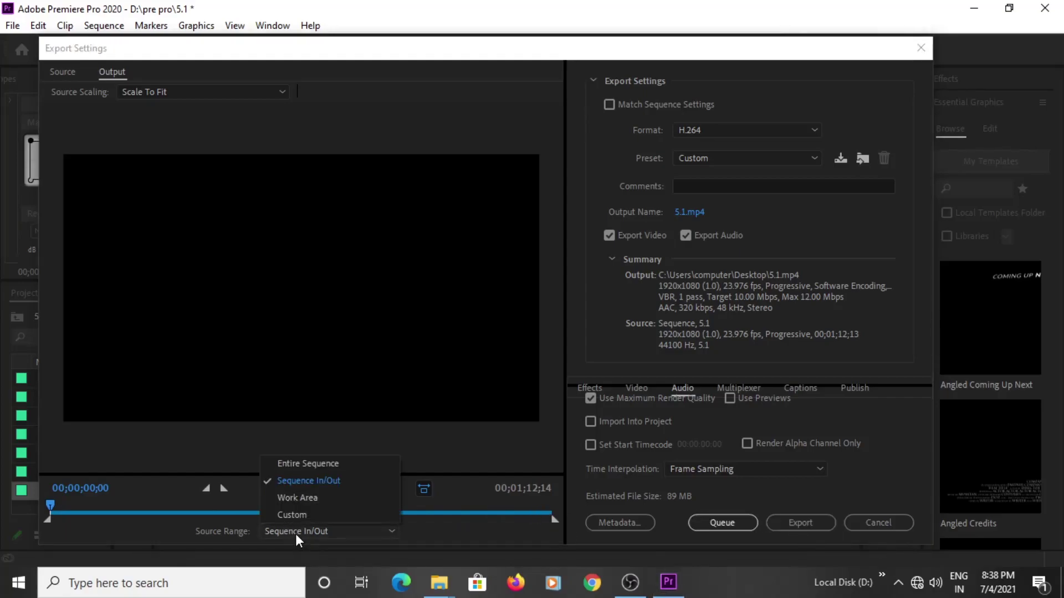
pyautogui.click(317, 484)
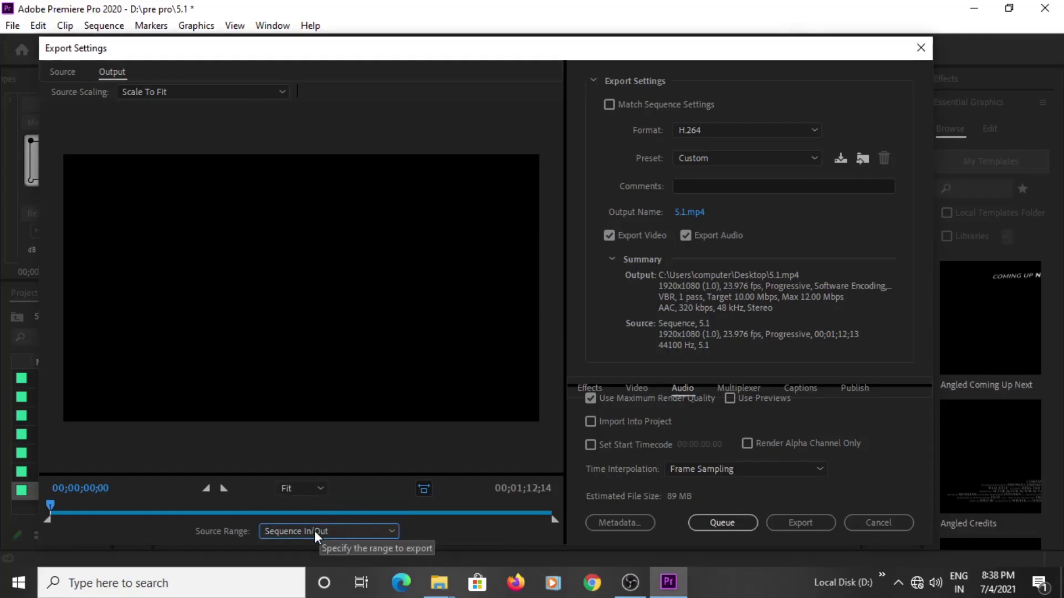
pyautogui.click(806, 521)
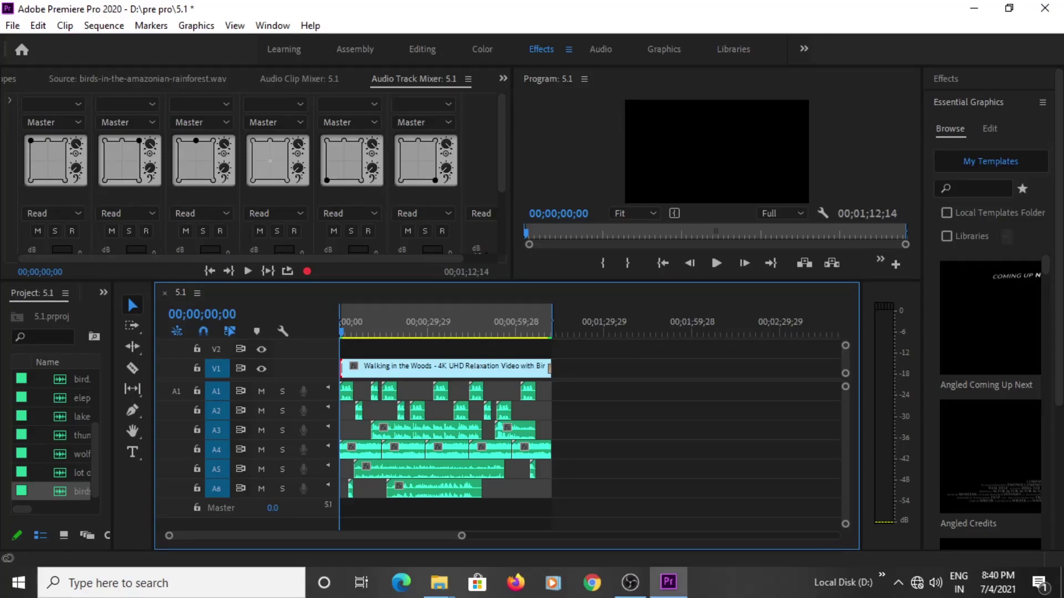
# Step: Open the exported 5.1 video from the desktop with VLC media player
pyautogui.press('super+d')
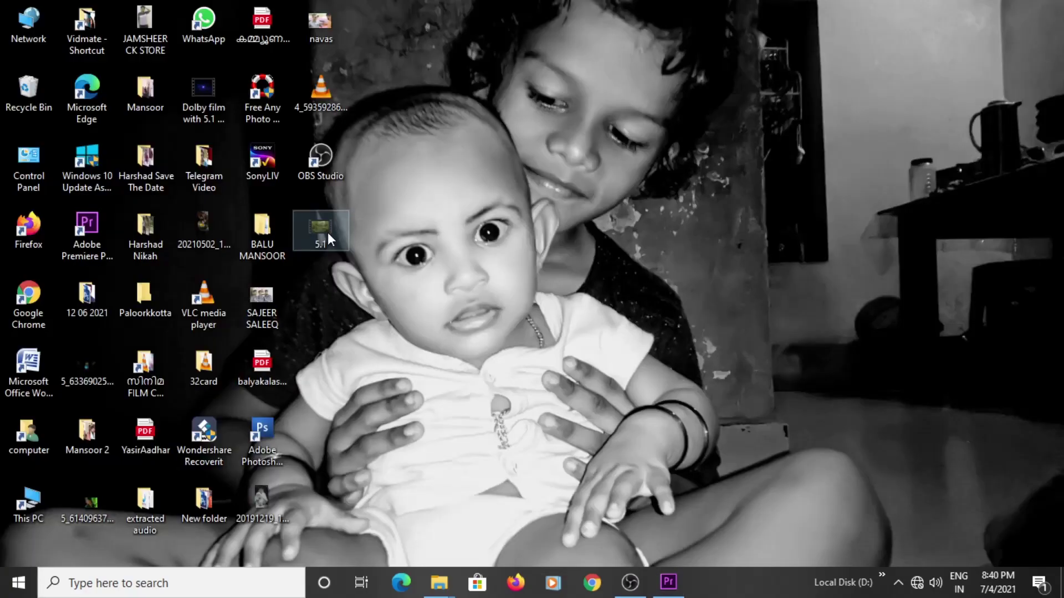
pyautogui.rightClick(327, 232)
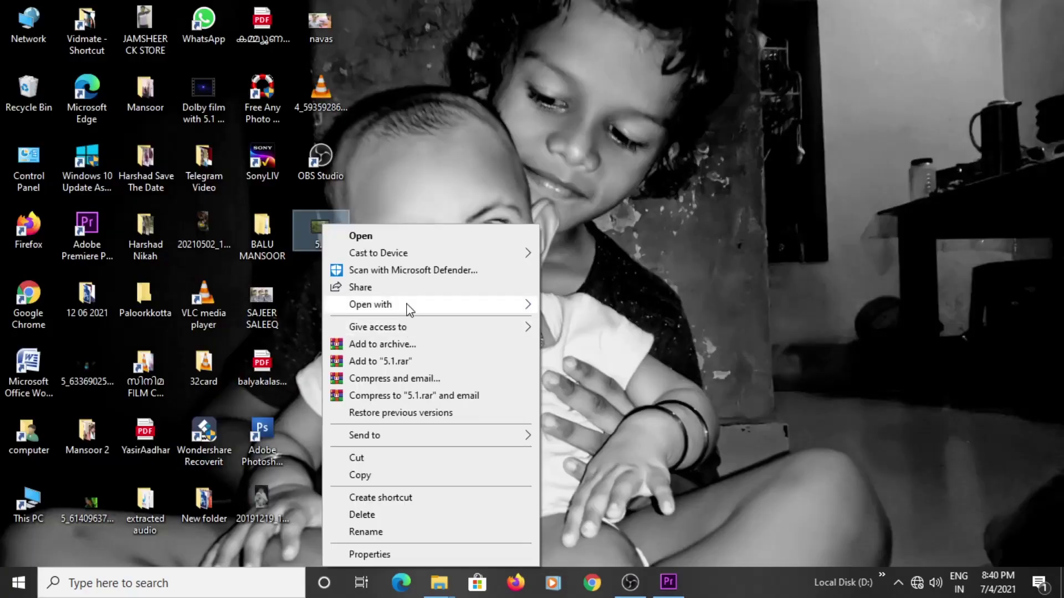
pyautogui.click(573, 342)
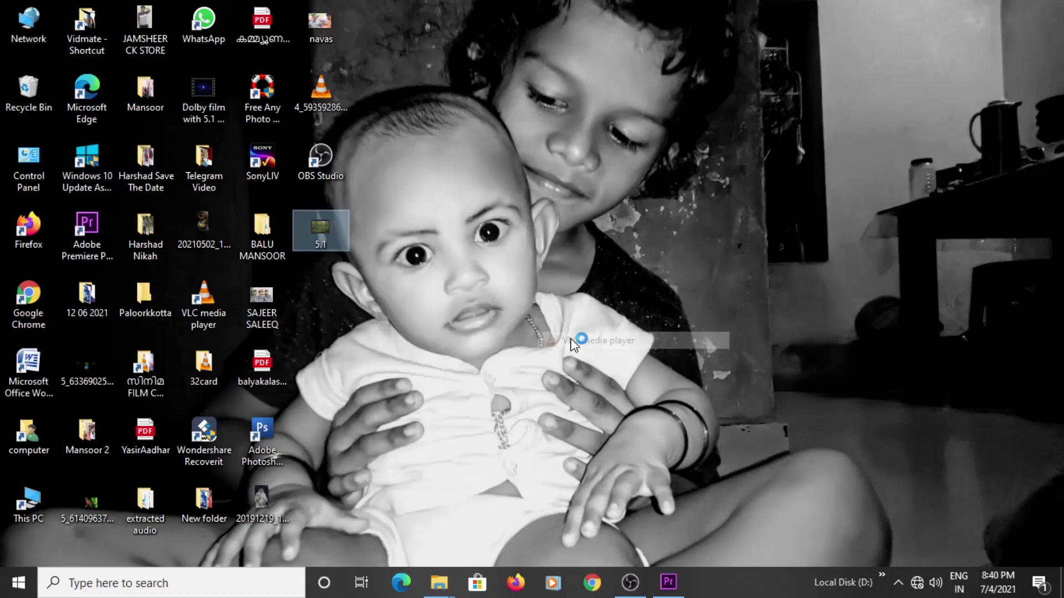